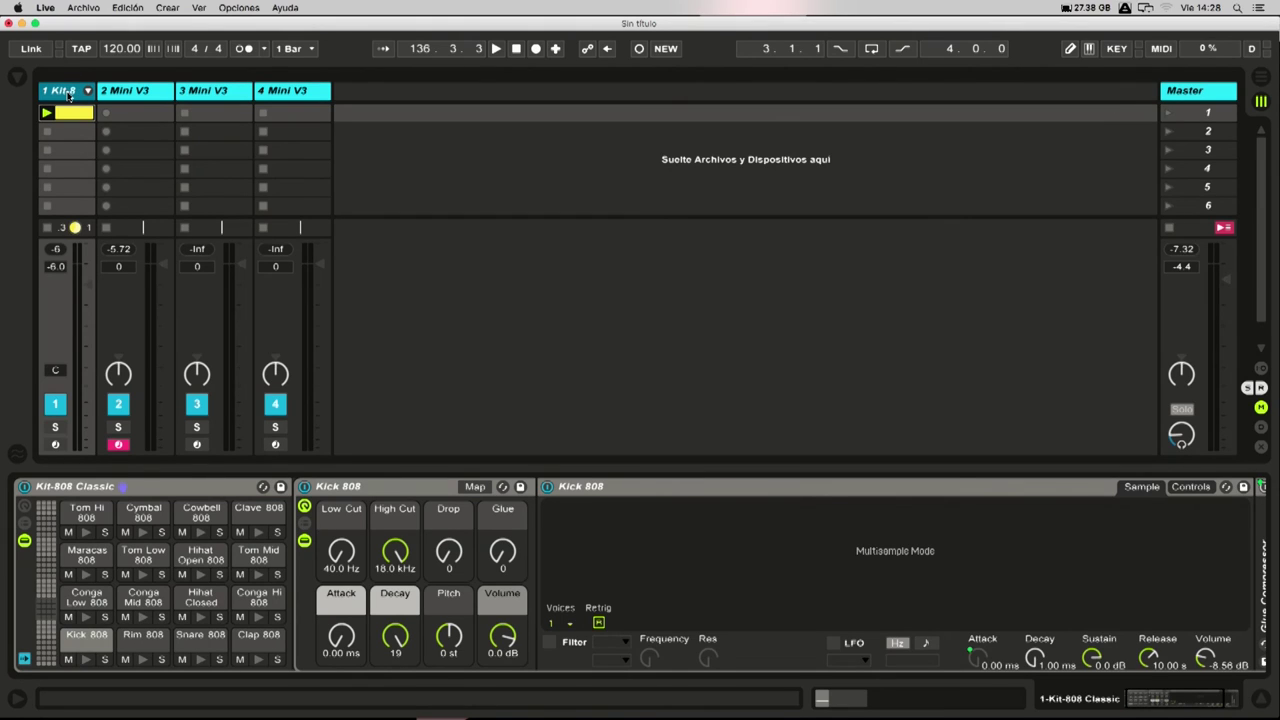
- Delete the four existing Select Track MIDI mappings and leave MIDI map mode
key("super+m")
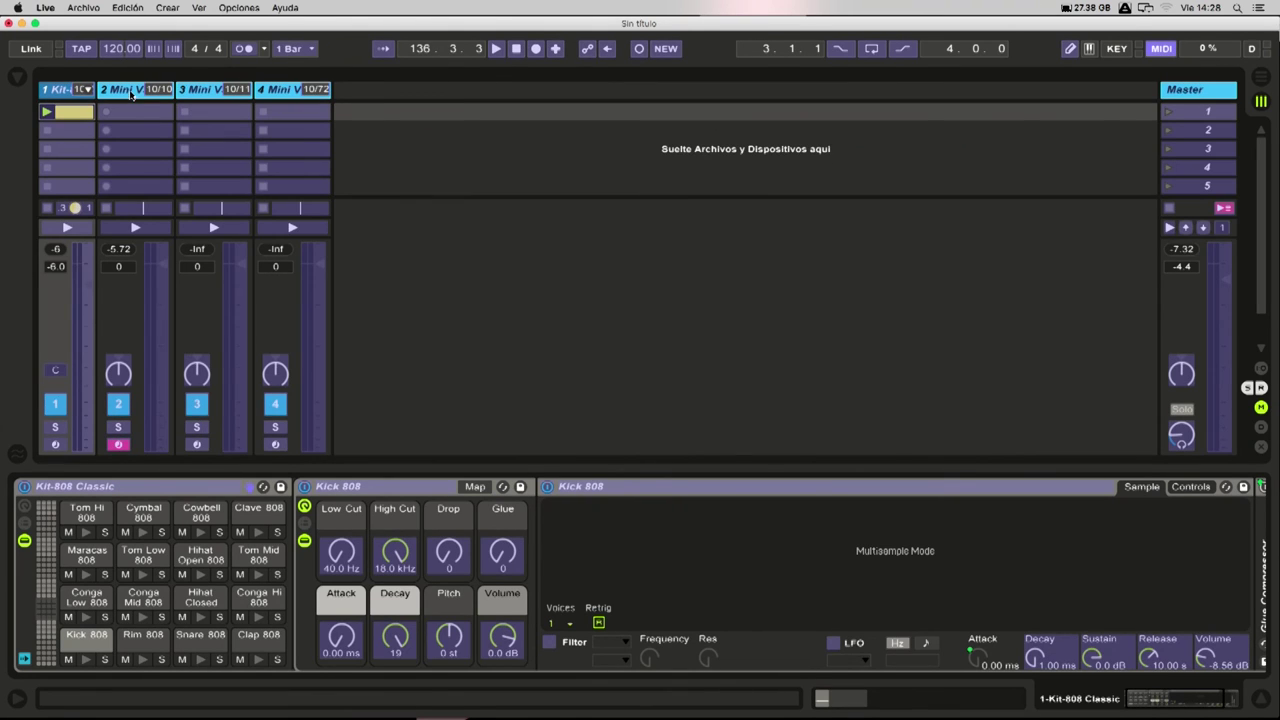
key("super+m")
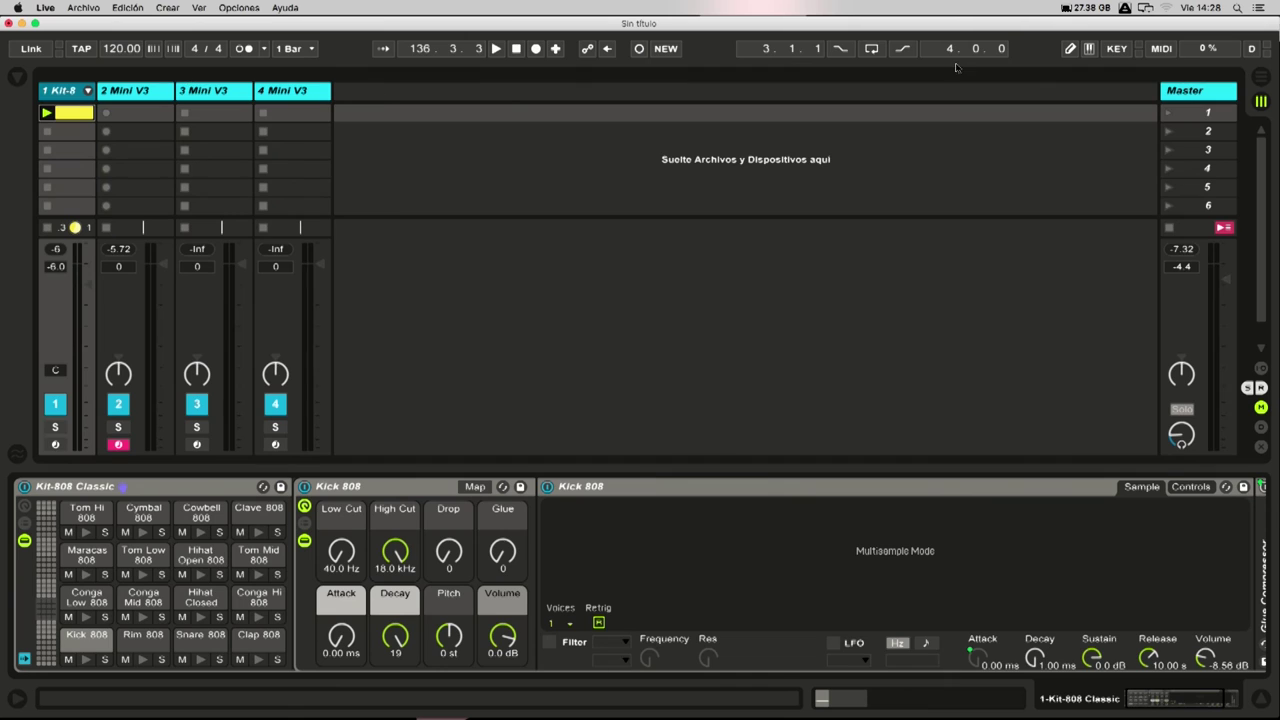
key("super+m")
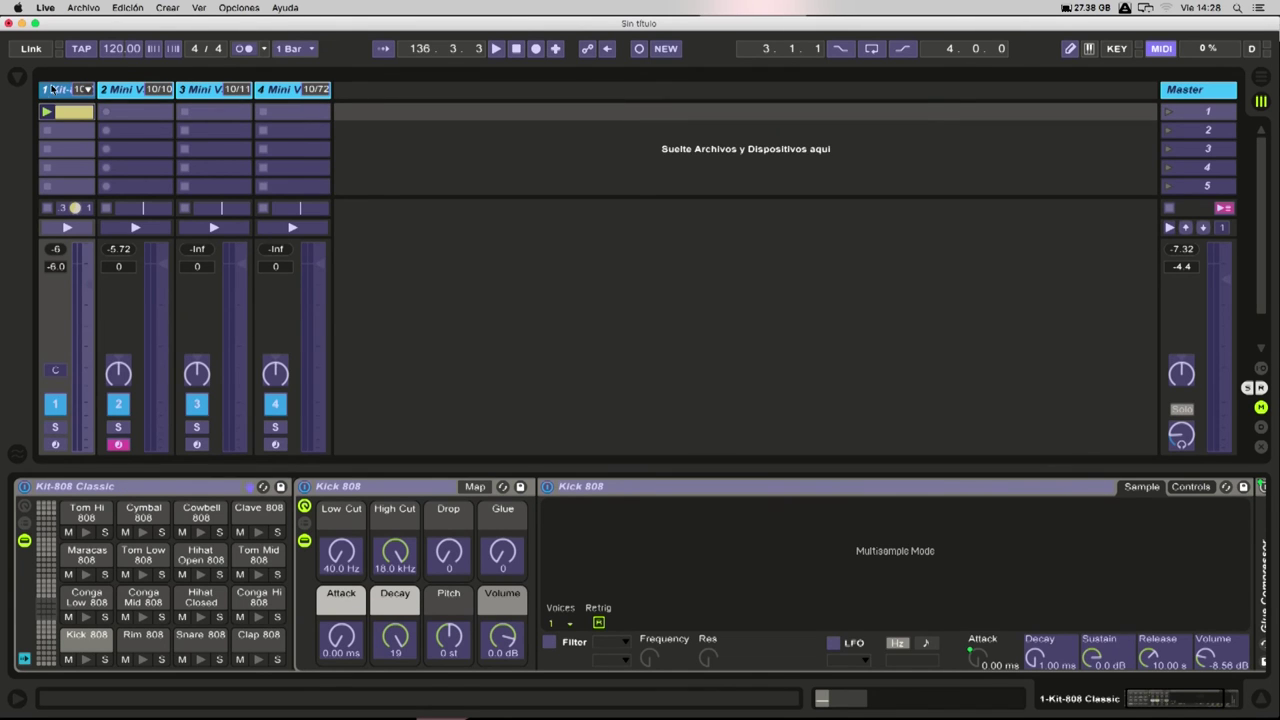
left_click(16, 77)
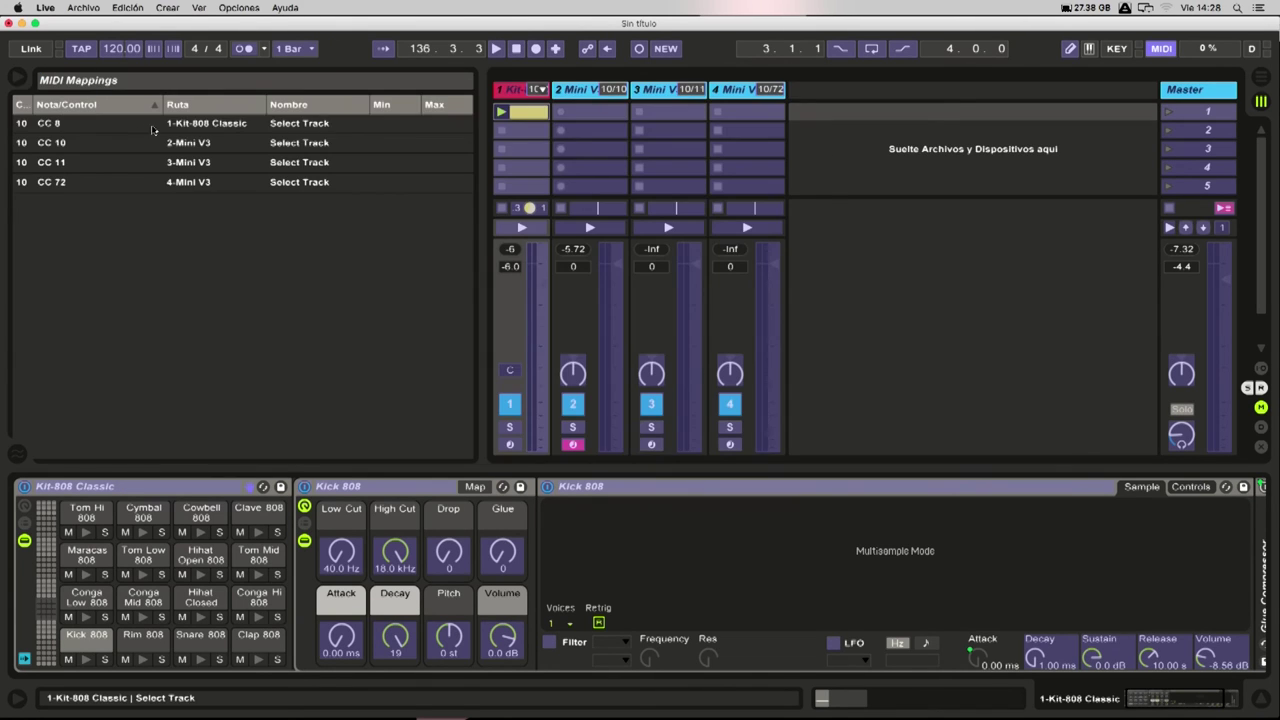
left_click(185, 126)
key("shift+Down")
key("shift+Down")
key("shift+Down")
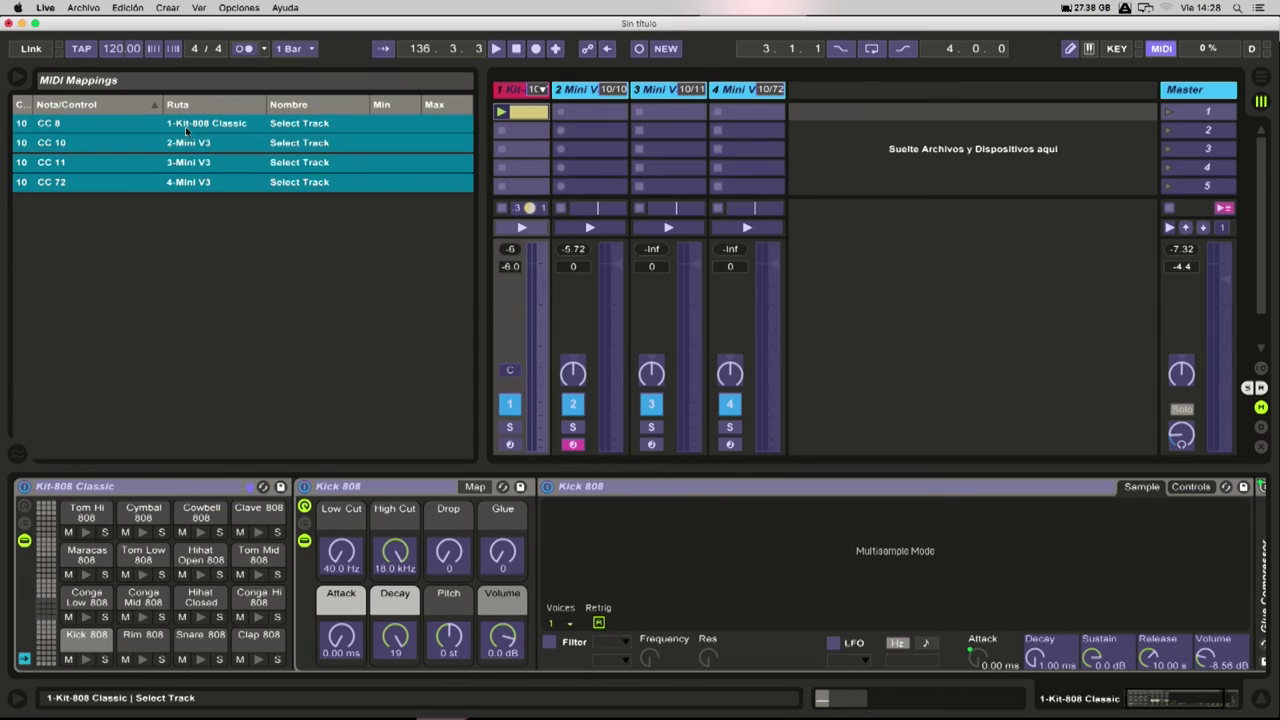
key("Delete")
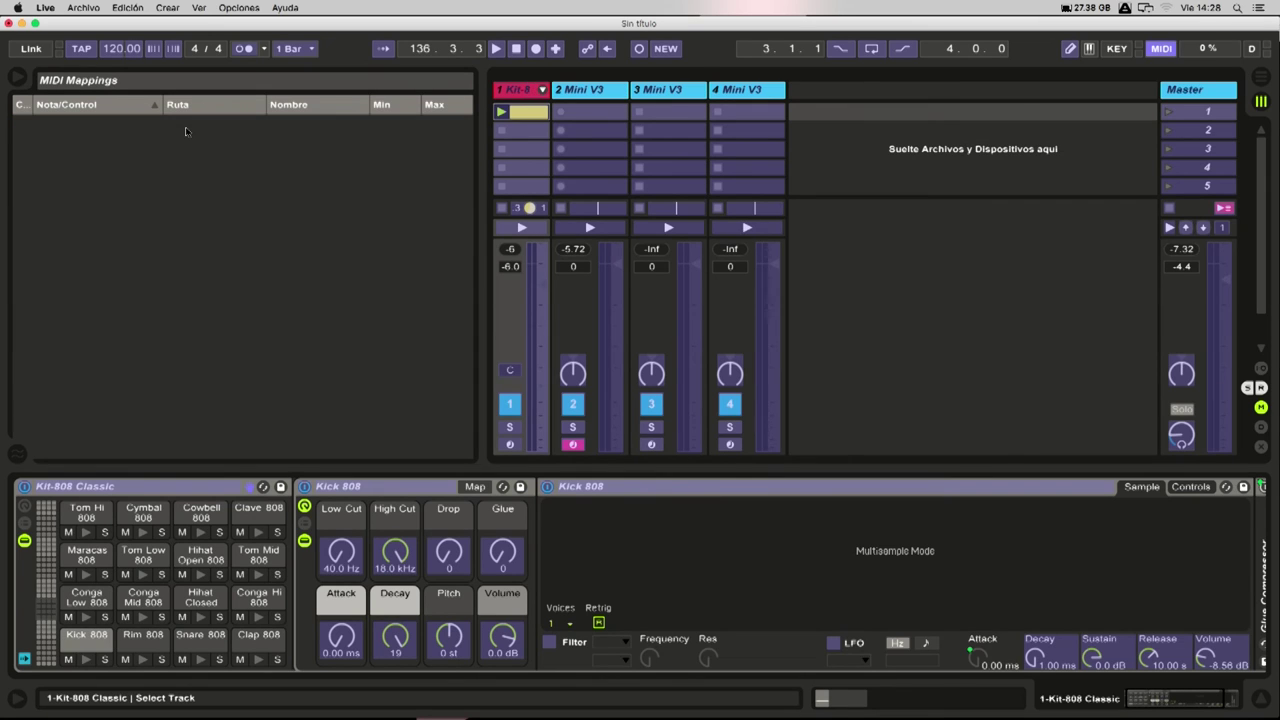
left_click(1161, 48)
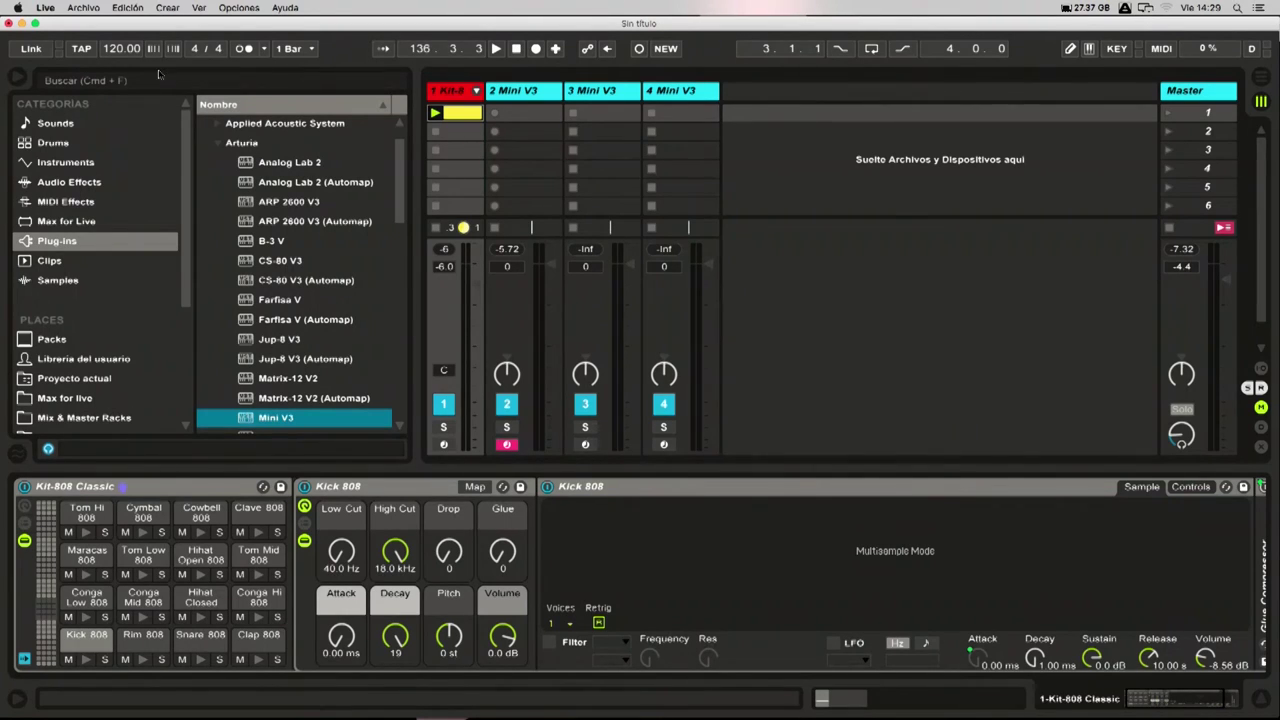
- MIDI-map selection of all four tracks to controller buttons on channel 10, with CC 10, 11 and 72 for tracks 2 to 4
left_click(17, 82)
left_click(64, 91)
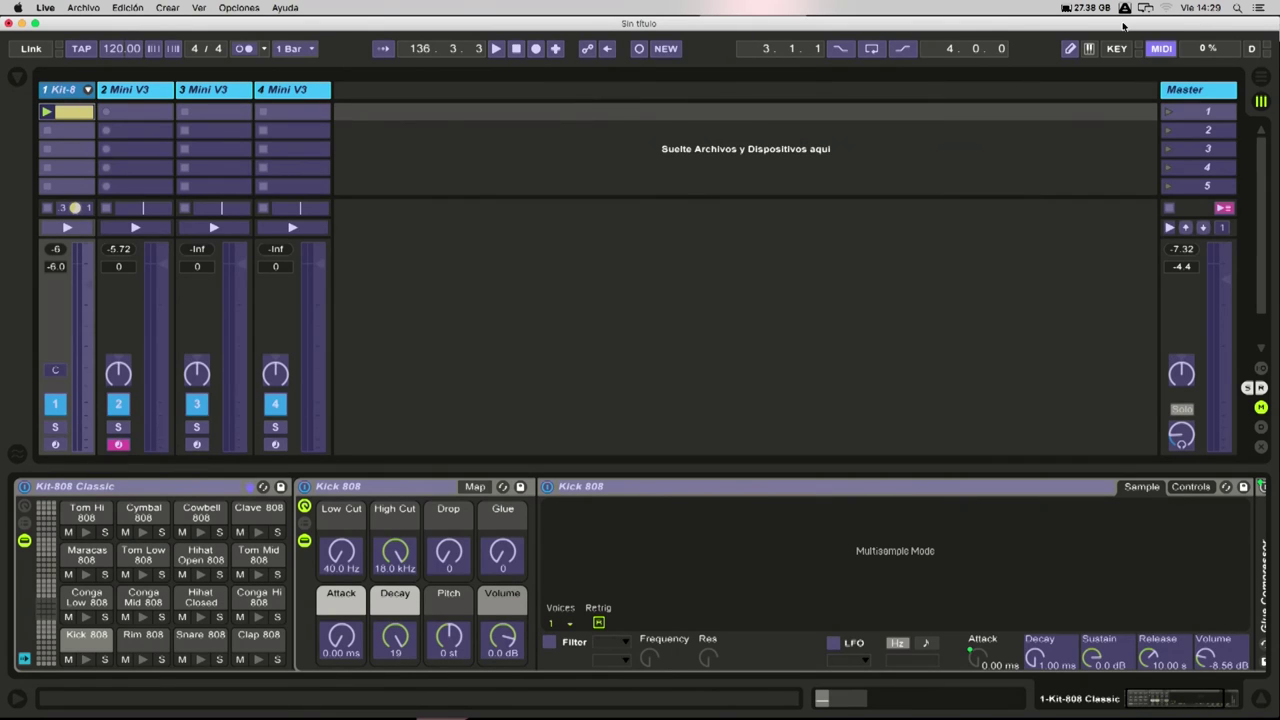
left_click(1162, 51)
left_click(55, 92)
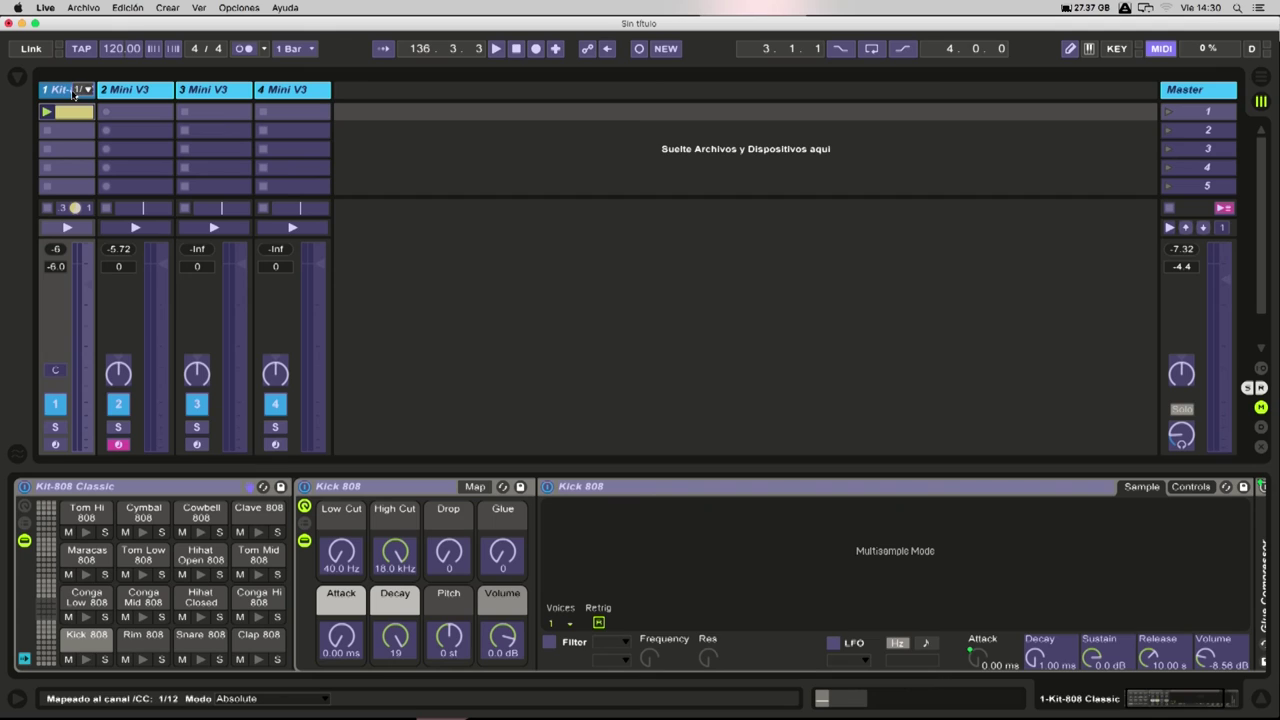
left_click(136, 95)
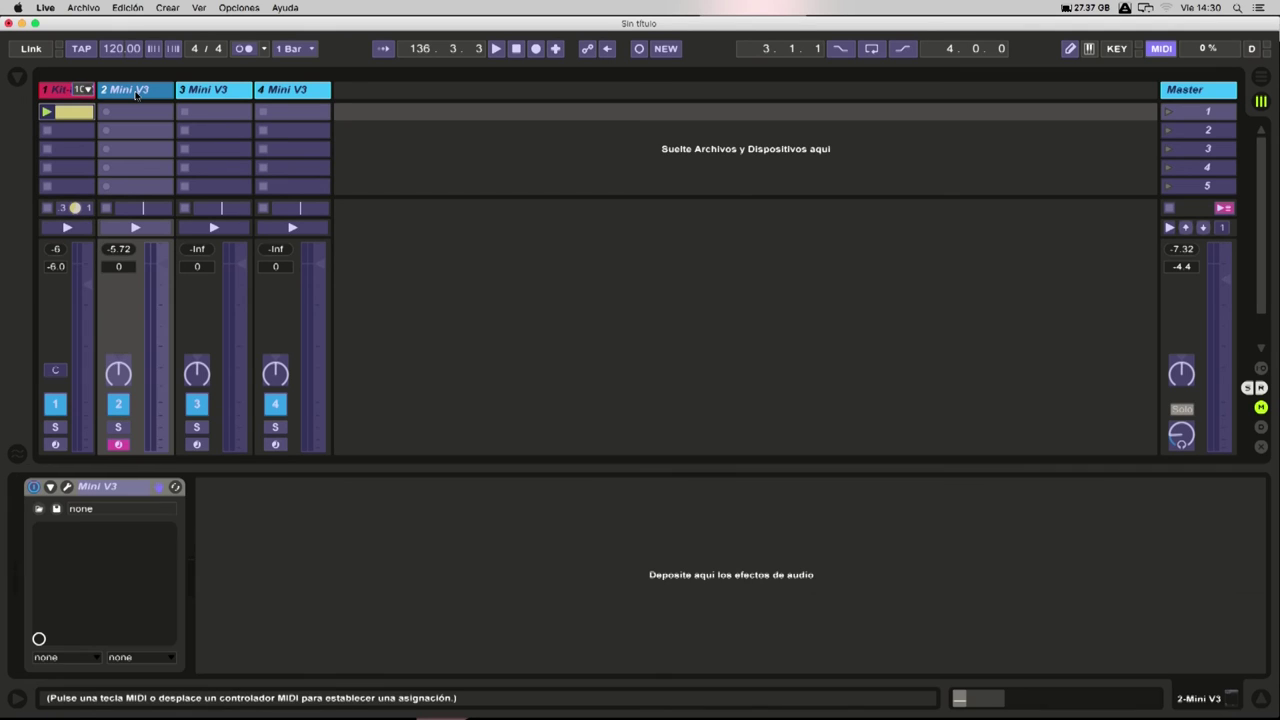
left_click(215, 95)
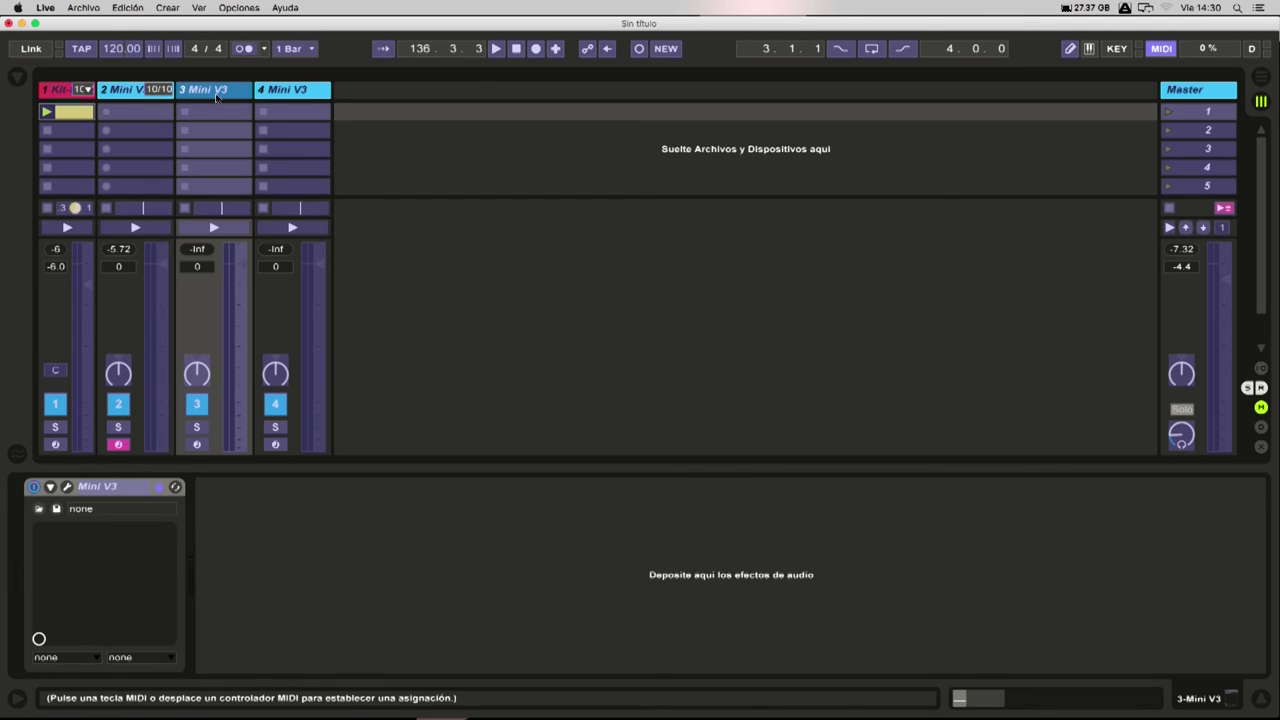
left_click(287, 95)
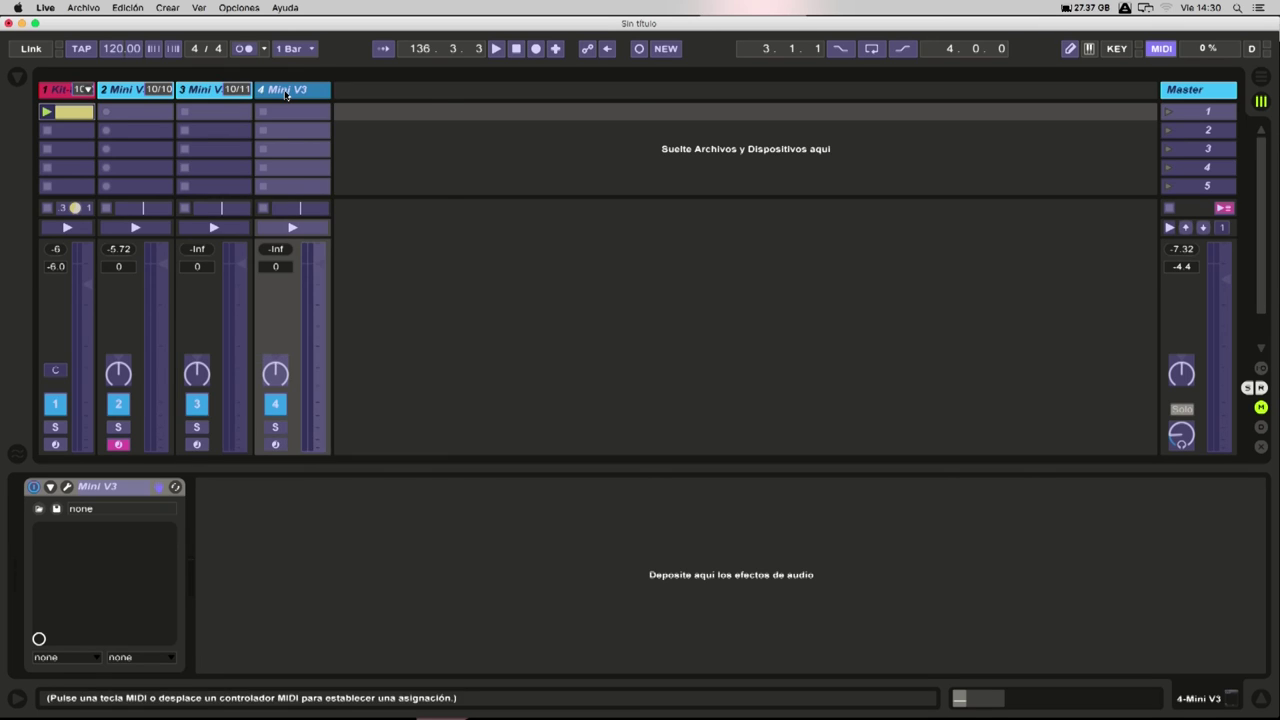
- MIDI-map the volume faders of tracks 1 to 4 to CC 67, 40, 43 and 42, and leave MIDI map mode
left_click(85, 292)
left_click(160, 270)
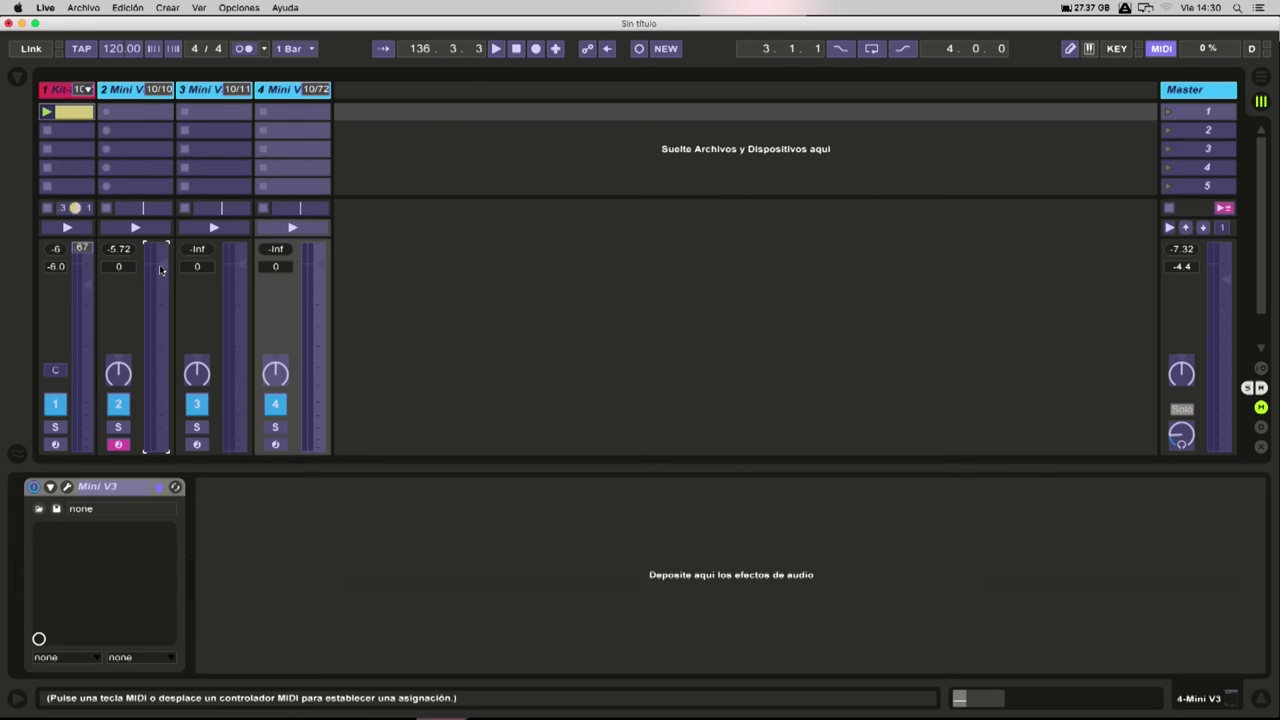
left_click(239, 266)
left_click(313, 266)
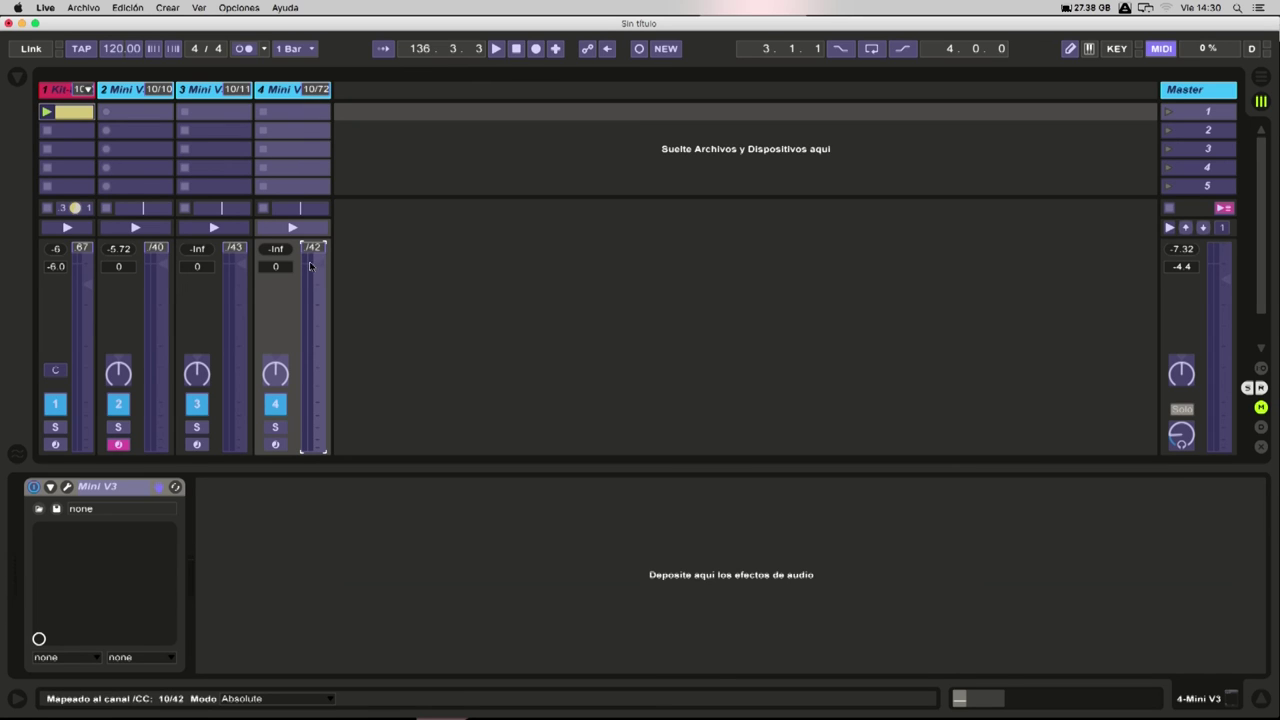
key("super+m")
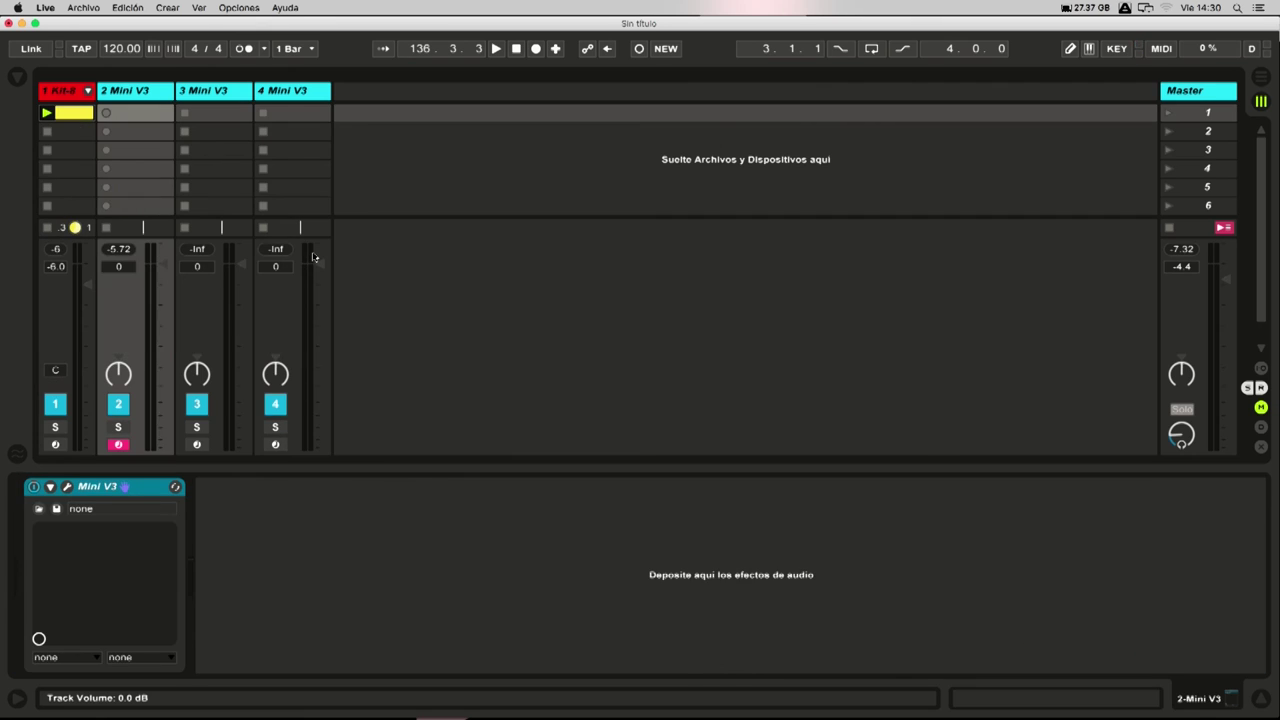
- Test the mapped track selection by switching back and forth between the tracks
key("Right")
key("Right")
key("Left")
key("Left")
key("Left")
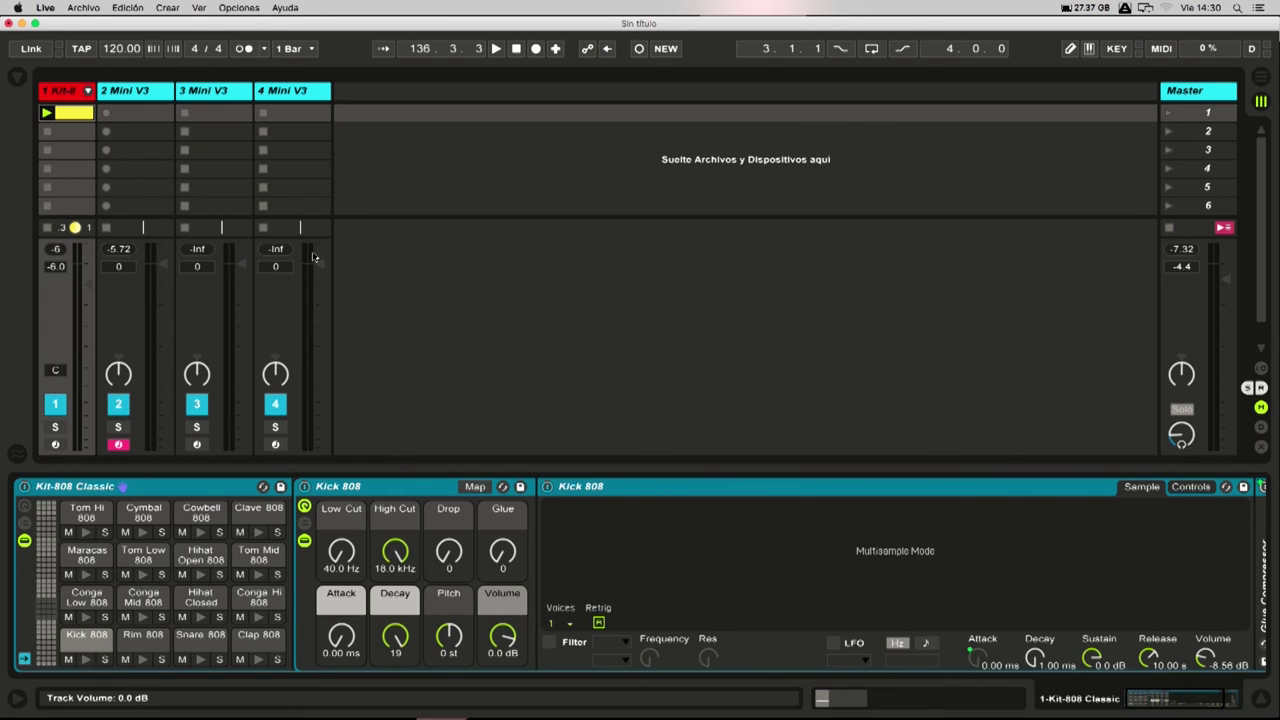
key("Right")
key("Right")
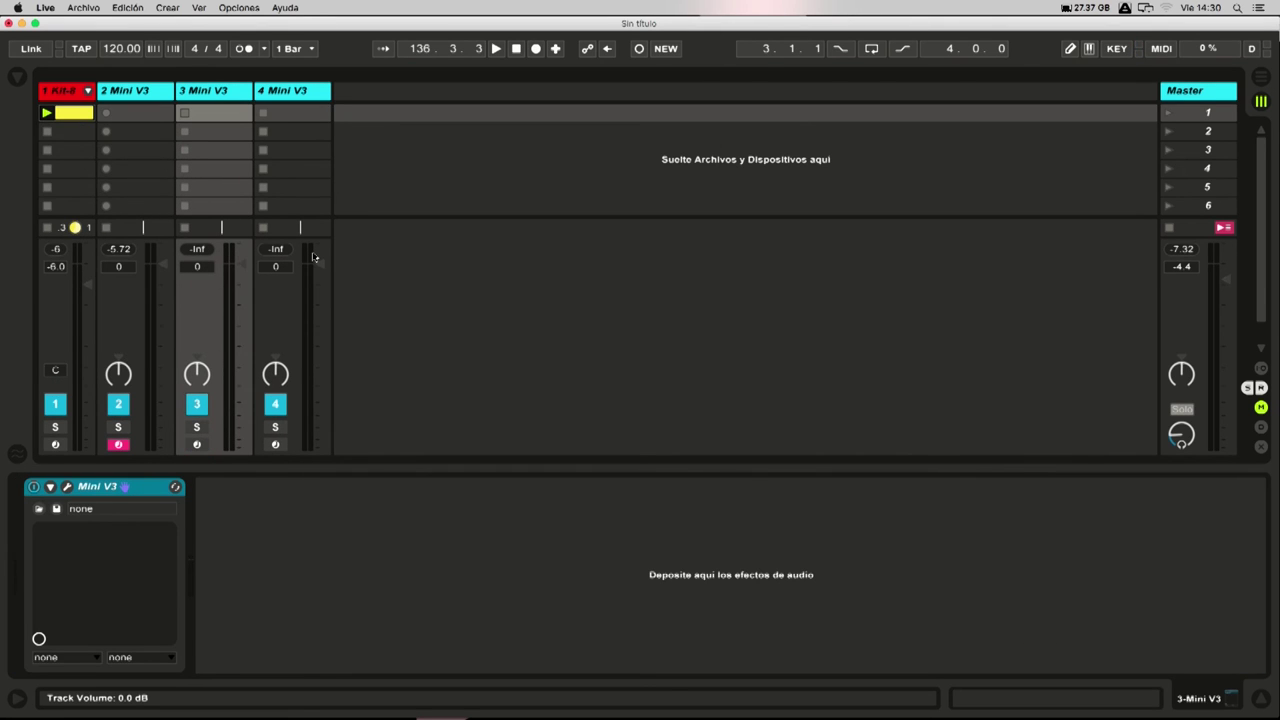
key("Left")
key("Left")
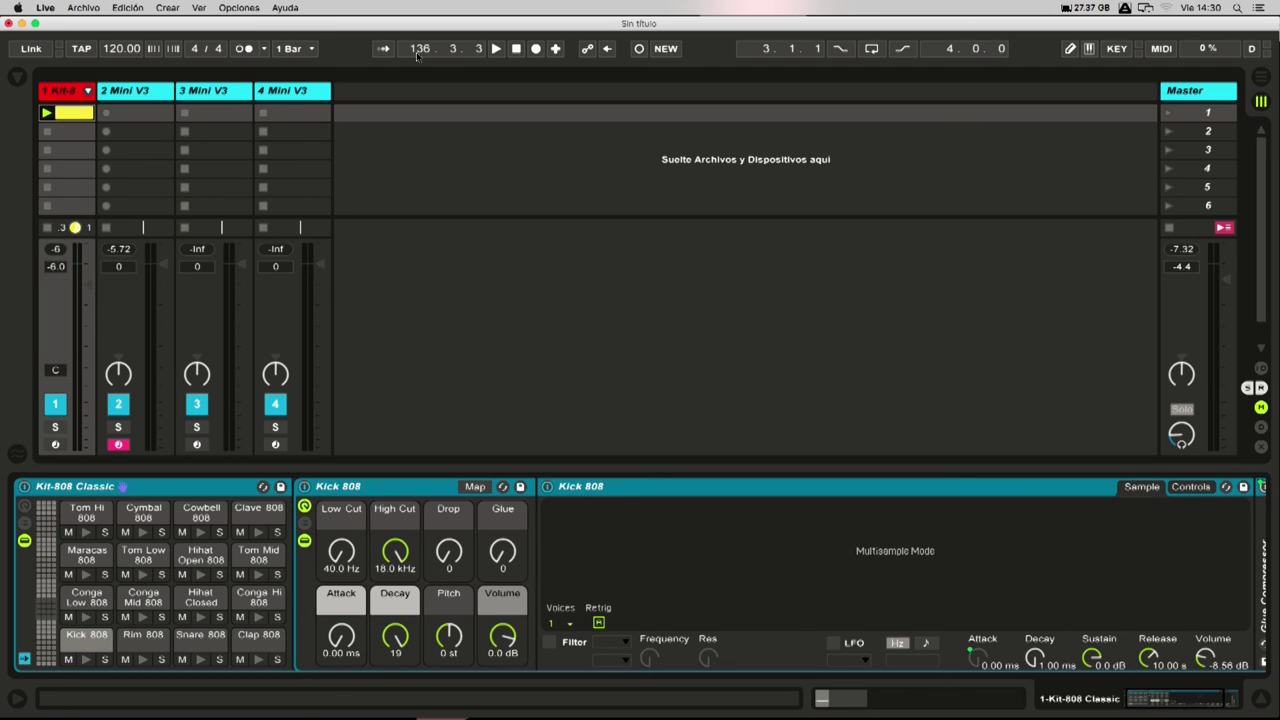
- MIDI-map the arm buttons of all four tracks to controller notes, using C2 for track 1 and A1 for track 2
key("super+m")
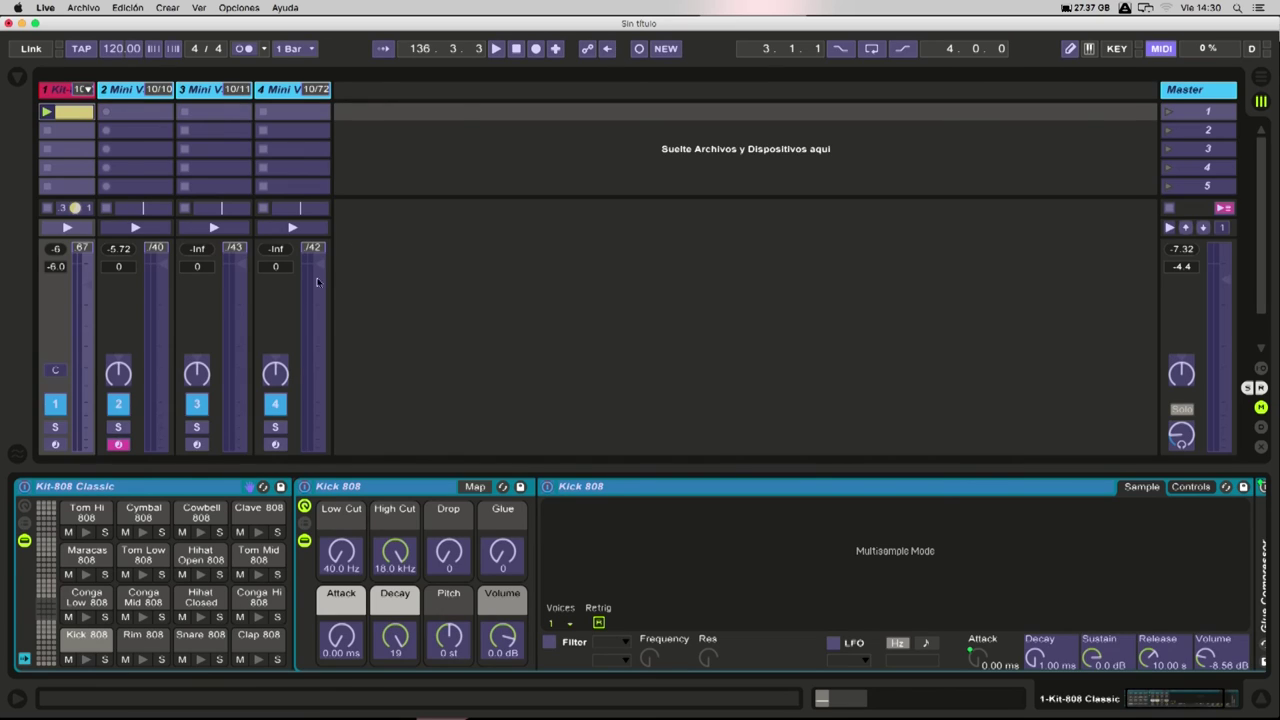
left_click(55, 445)
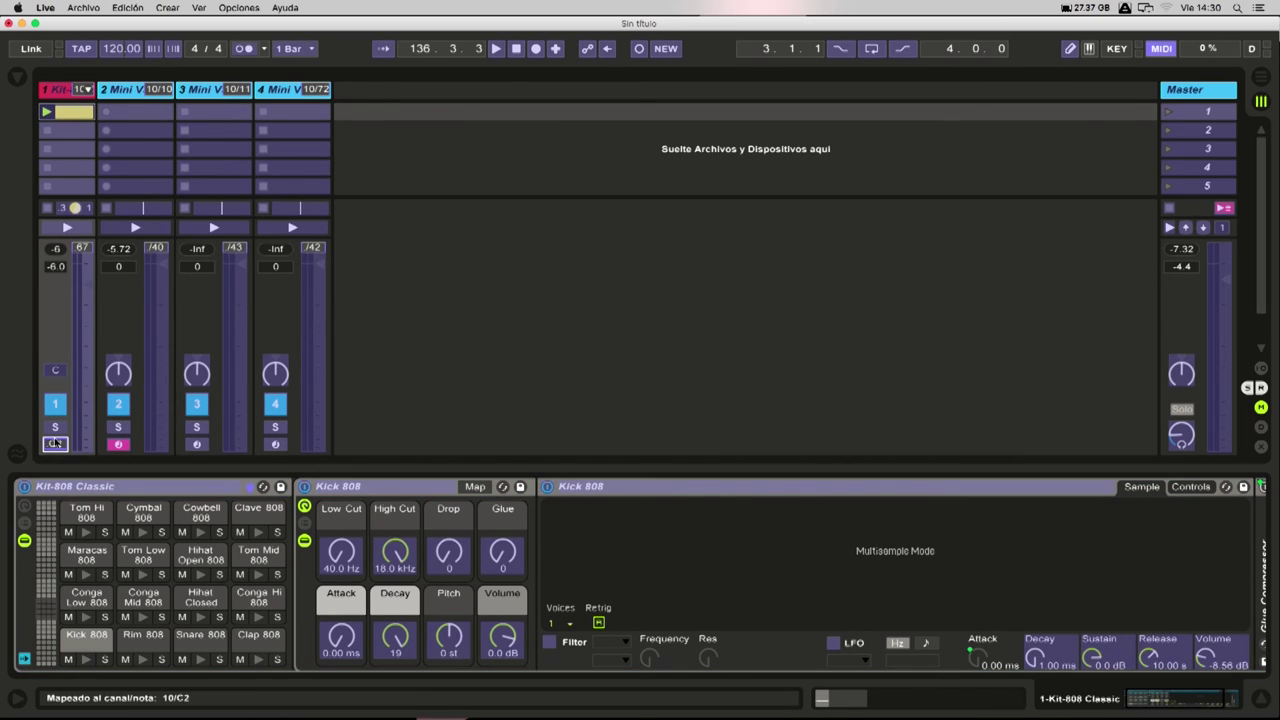
left_click(118, 445)
left_click(196, 445)
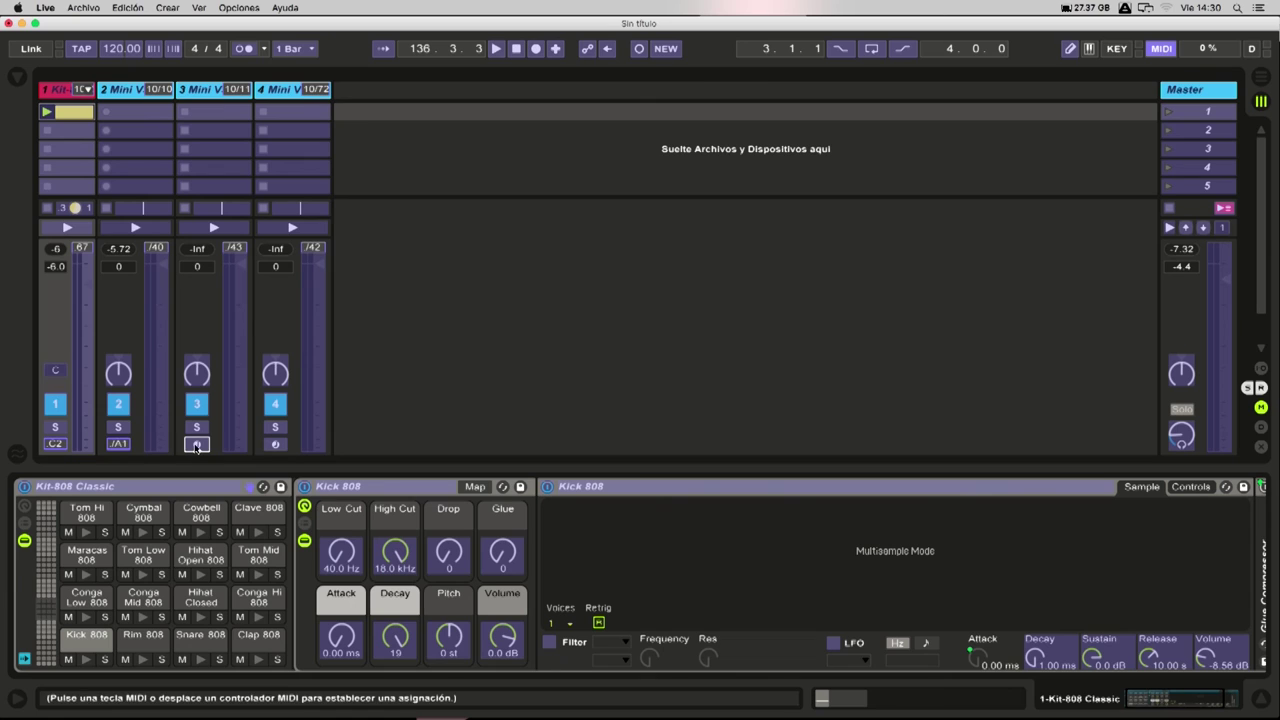
left_click(276, 445)
key("super+m")
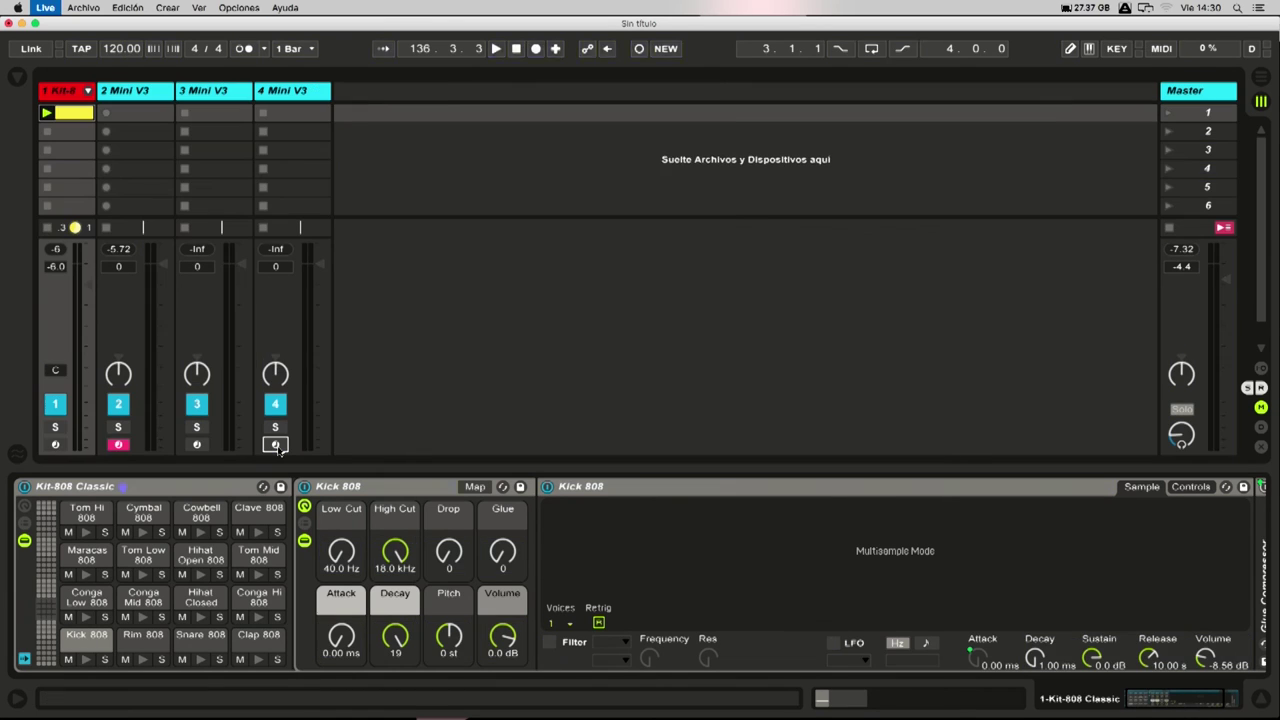
- Check the MIDI preferences and test selecting, arming and playing the four tracks
key("super+comma")
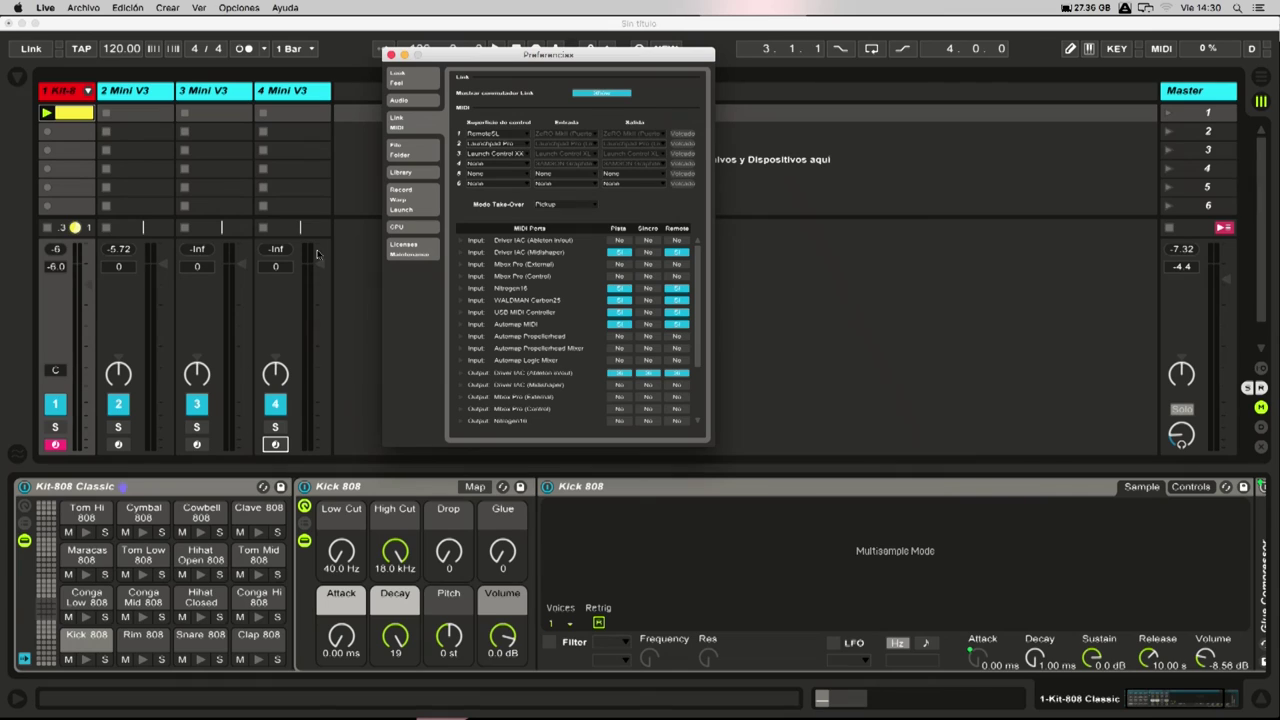
left_click(391, 55)
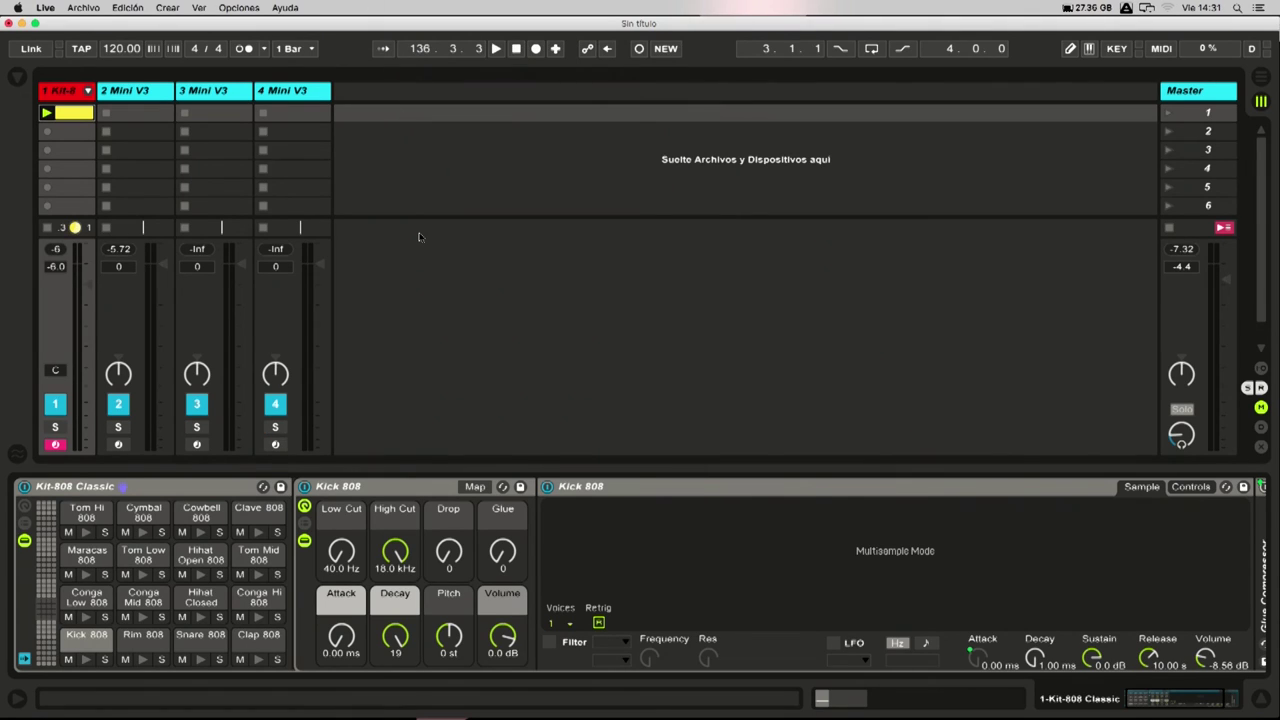
key("Right")
key("Right")
key("Right")
key("Right")
key("Right")
key("Left")
key("Left")
key("Left")
key("Right")
key("Right")
key("Right")
key("Right")
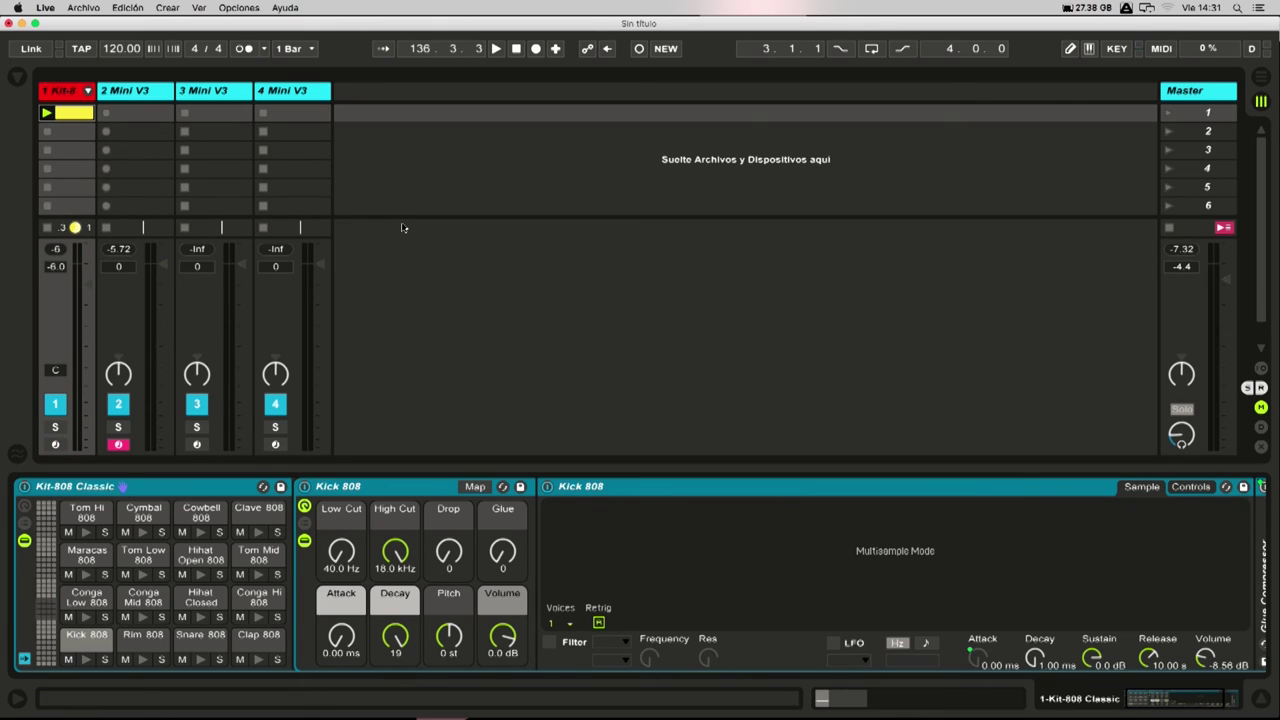
key("a")
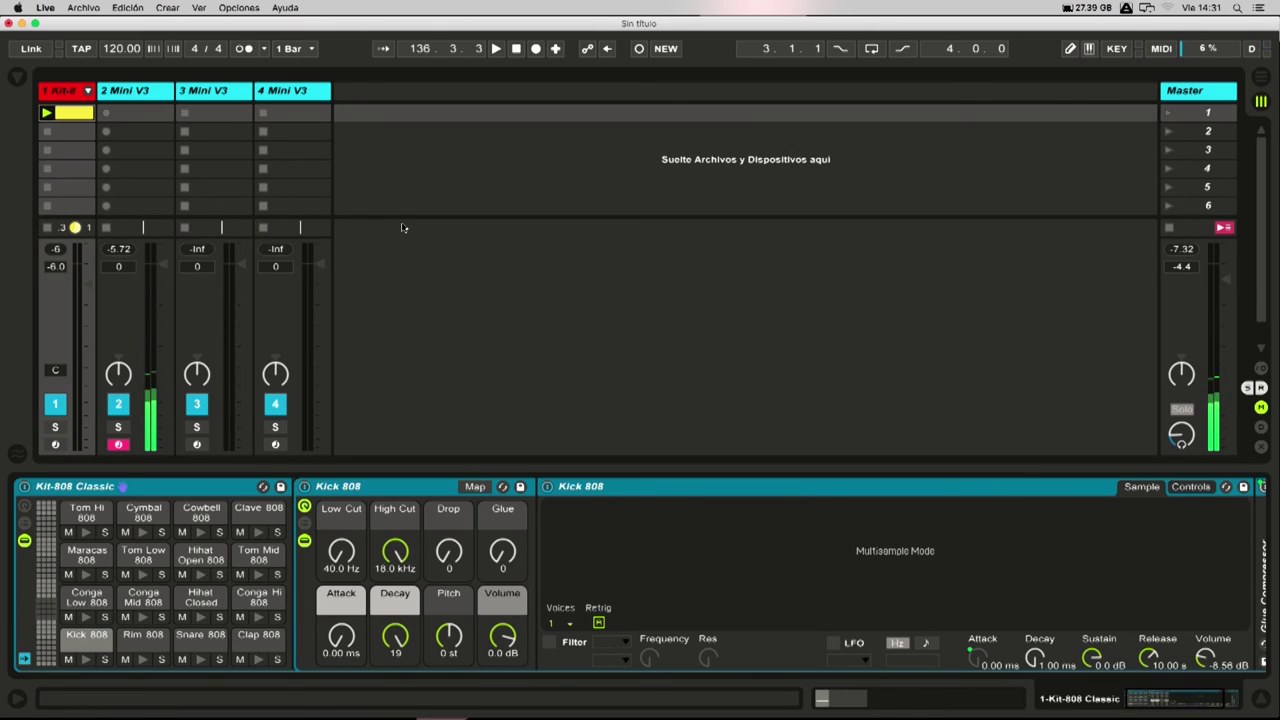
key("Left")
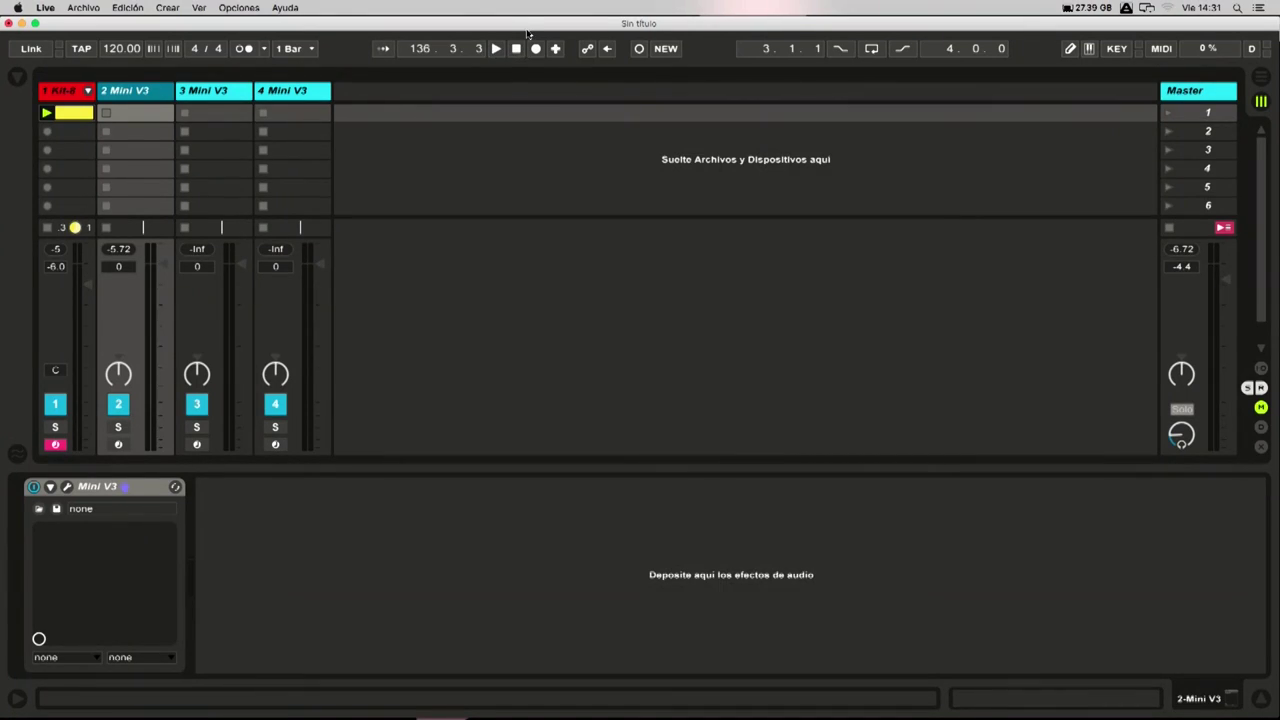
- MIDI-map the transport's stop, play and session record controls to controller buttons, with play on channel 10, CC 118
key("super+m")
left_click(516, 48)
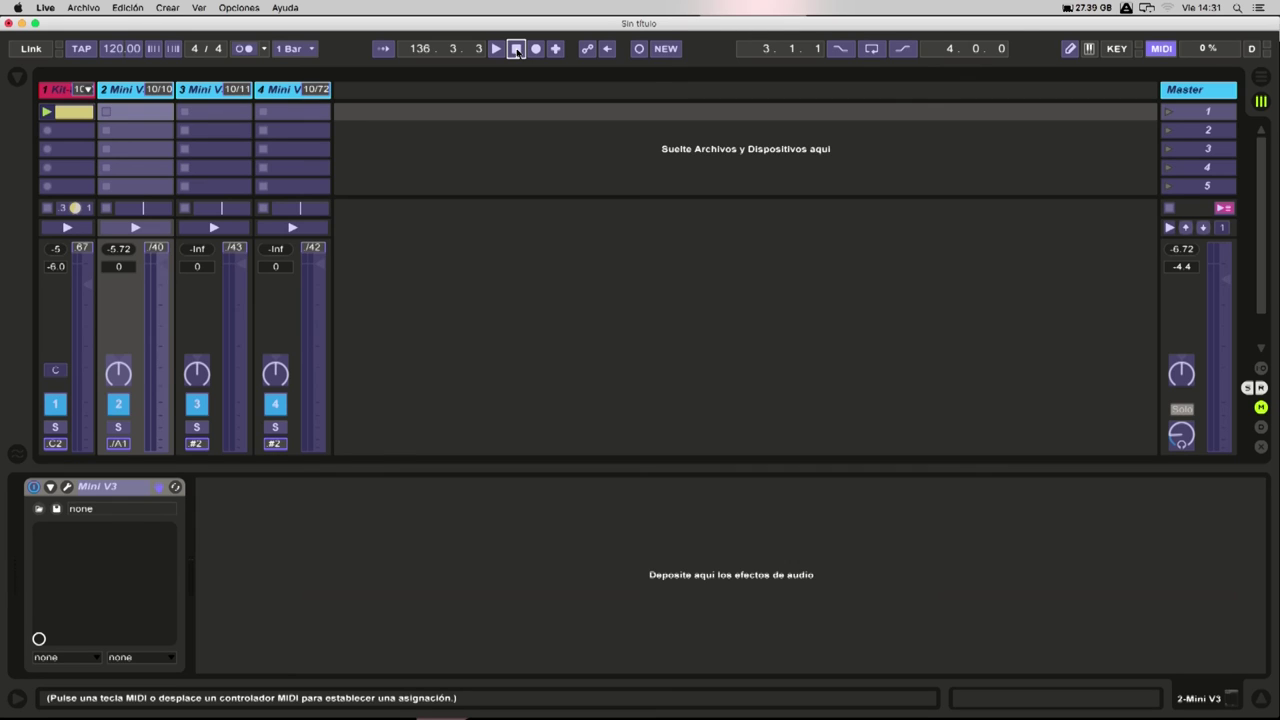
left_click(496, 49)
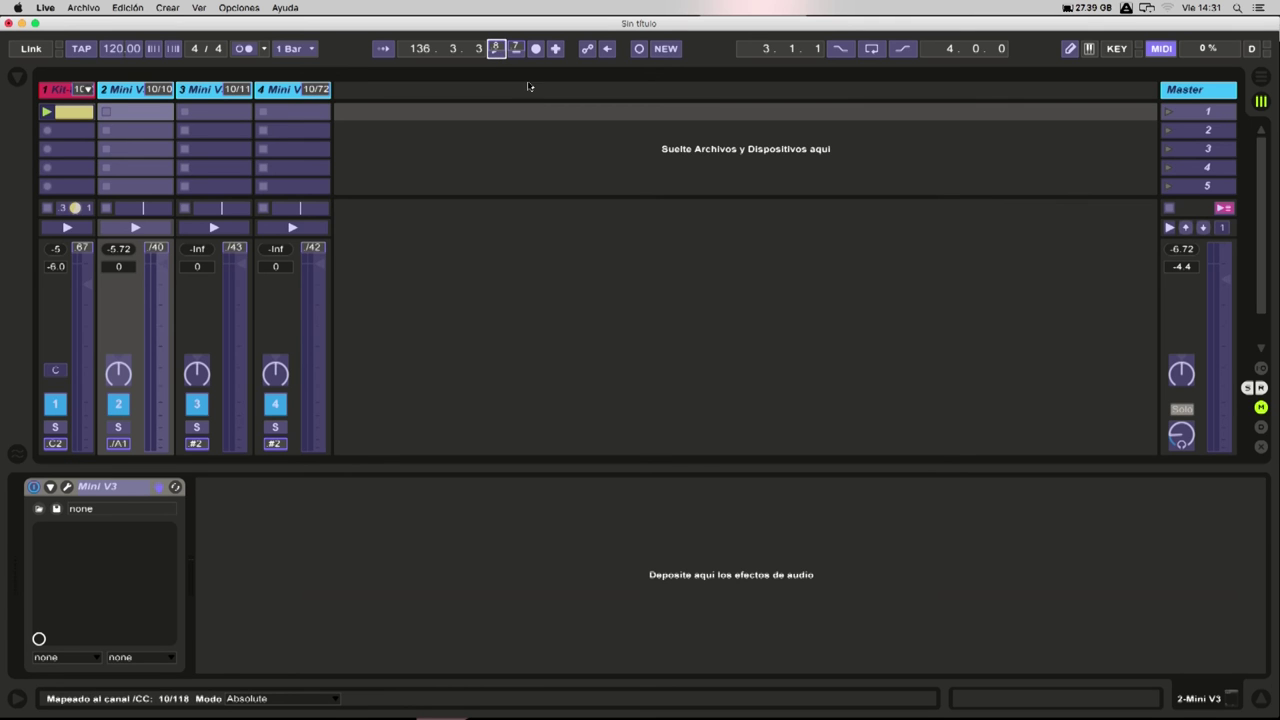
left_click(638, 48)
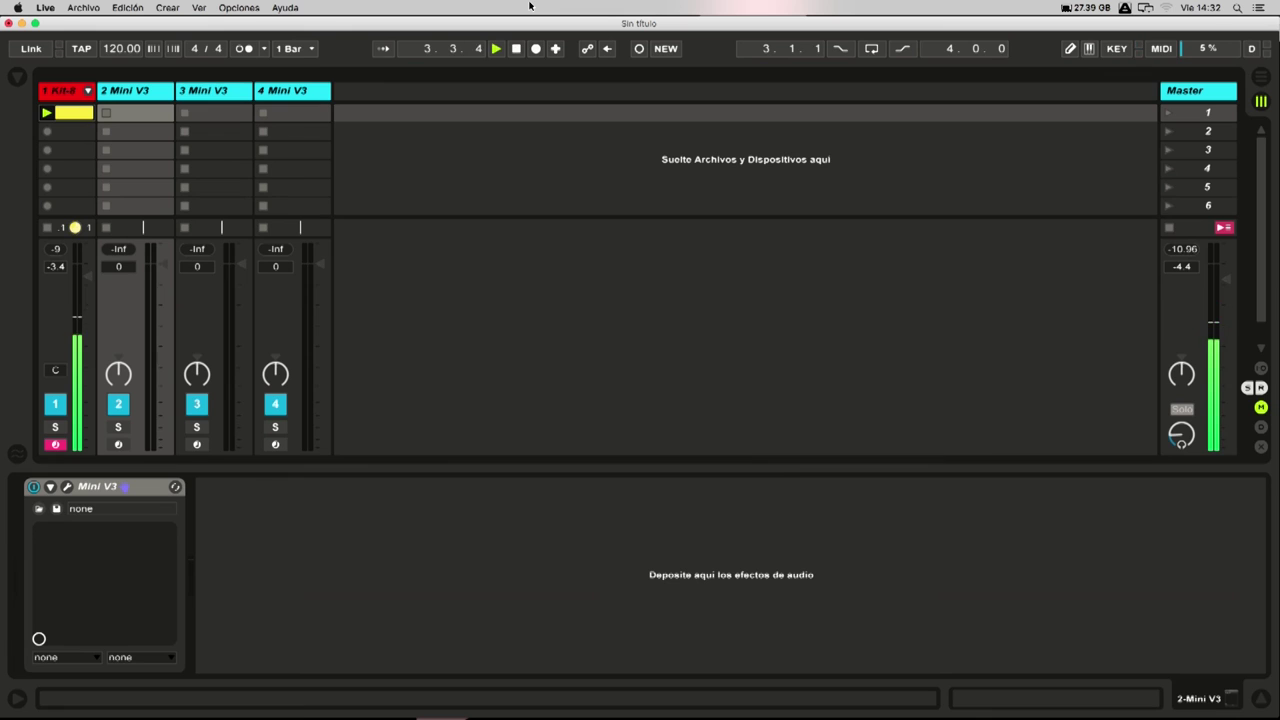
- Test switching between the four tracks while the drum clip plays
key("Left")
key("Right")
key("Right")
key("Right")
key("Left")
key("Left")
key("Left")
key("Right")
key("Right")
key("Left")
key("Left")
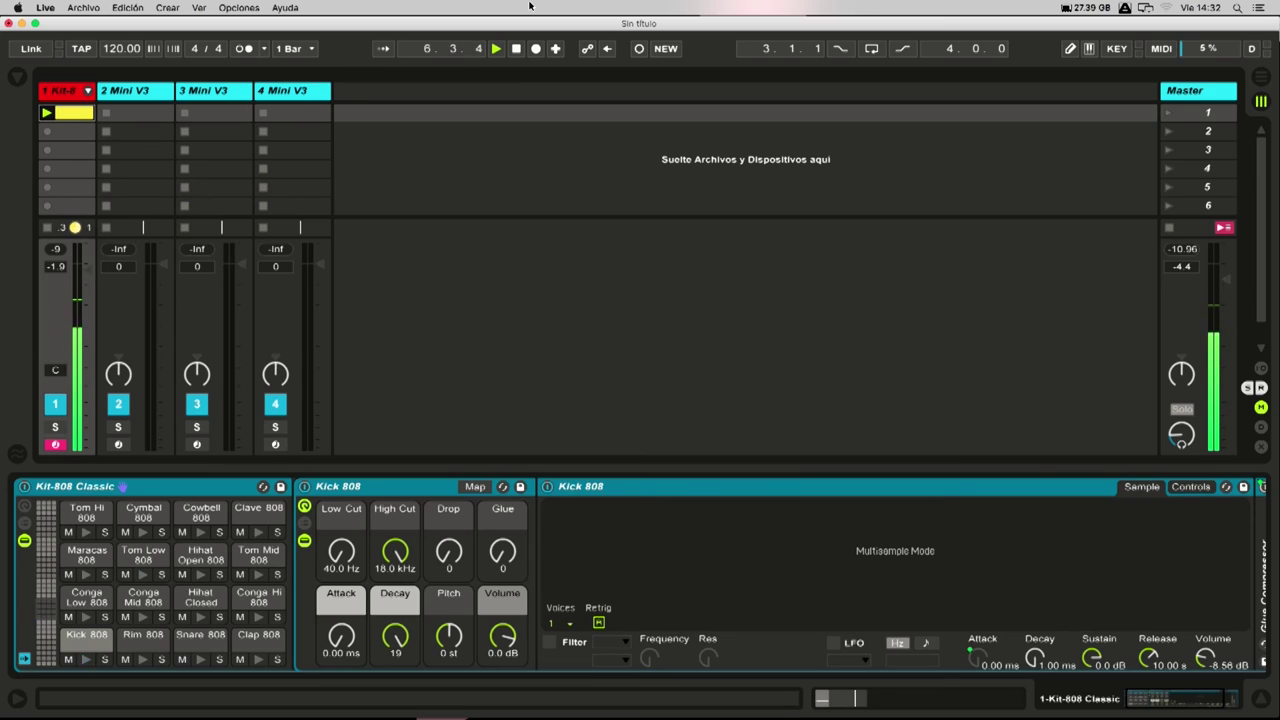
key("Right")
key("Right")
key("Right")
key("Left")
key("Left")
key("Left")
key("Right")
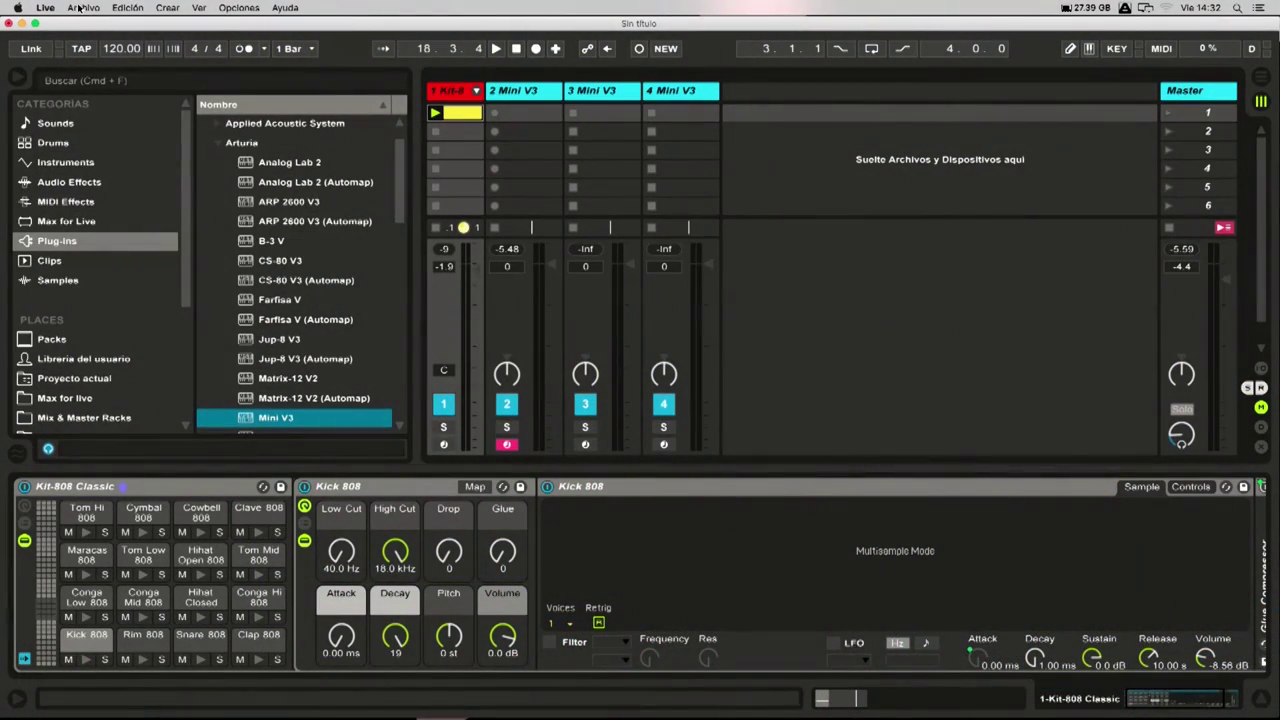
- Save the current Set as the default Set from the File Folder preferences, overwriting the existing one, and close the preferences
left_click(80, 8)
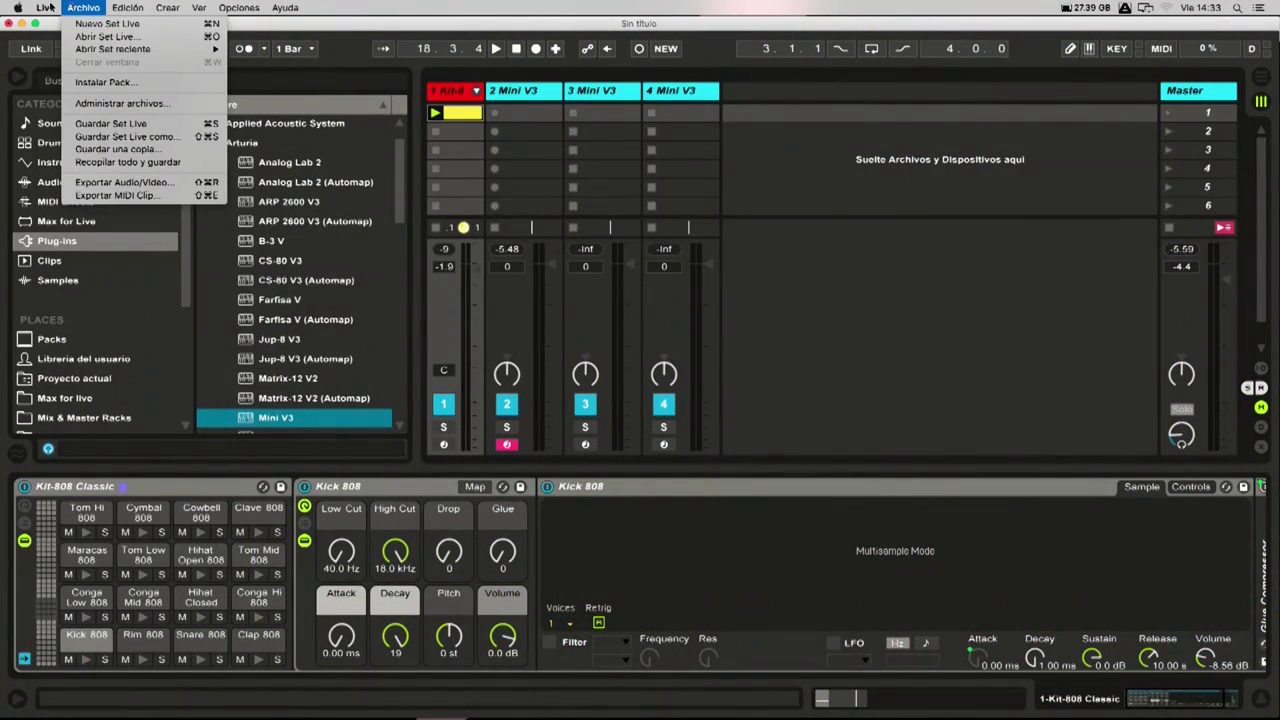
mouse_move(48, 17)
left_click(70, 45)
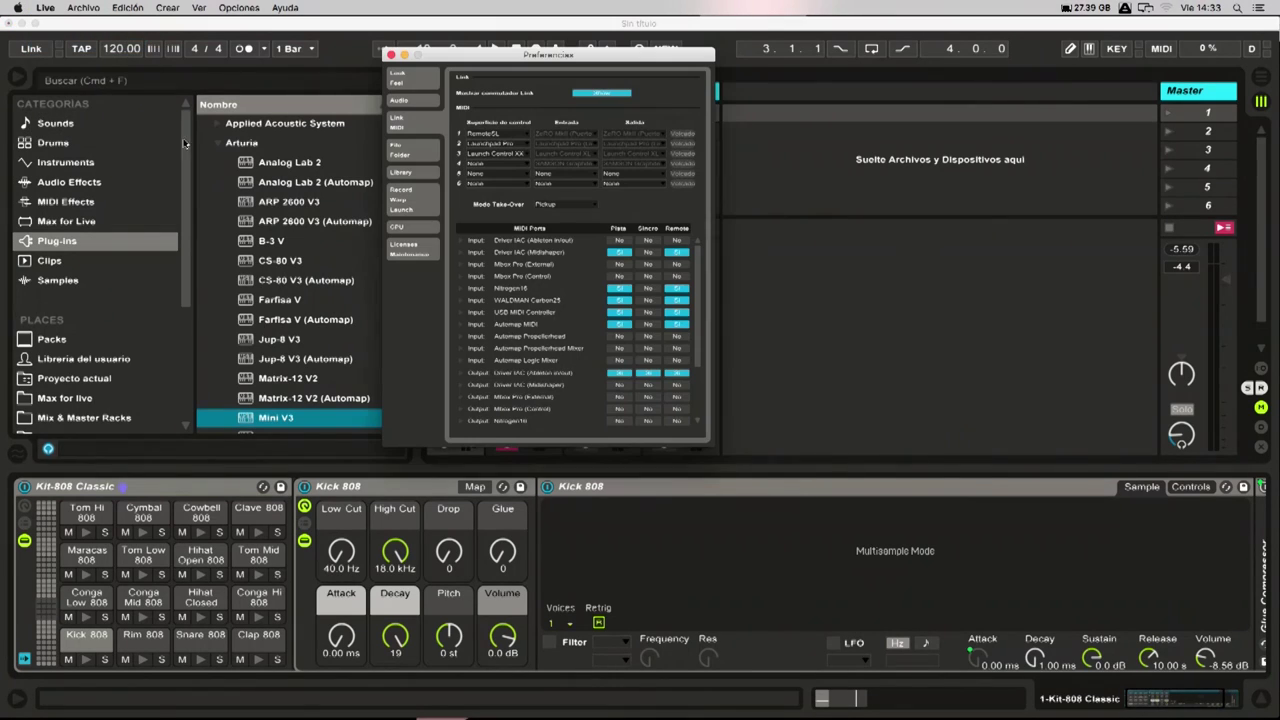
left_click(408, 148)
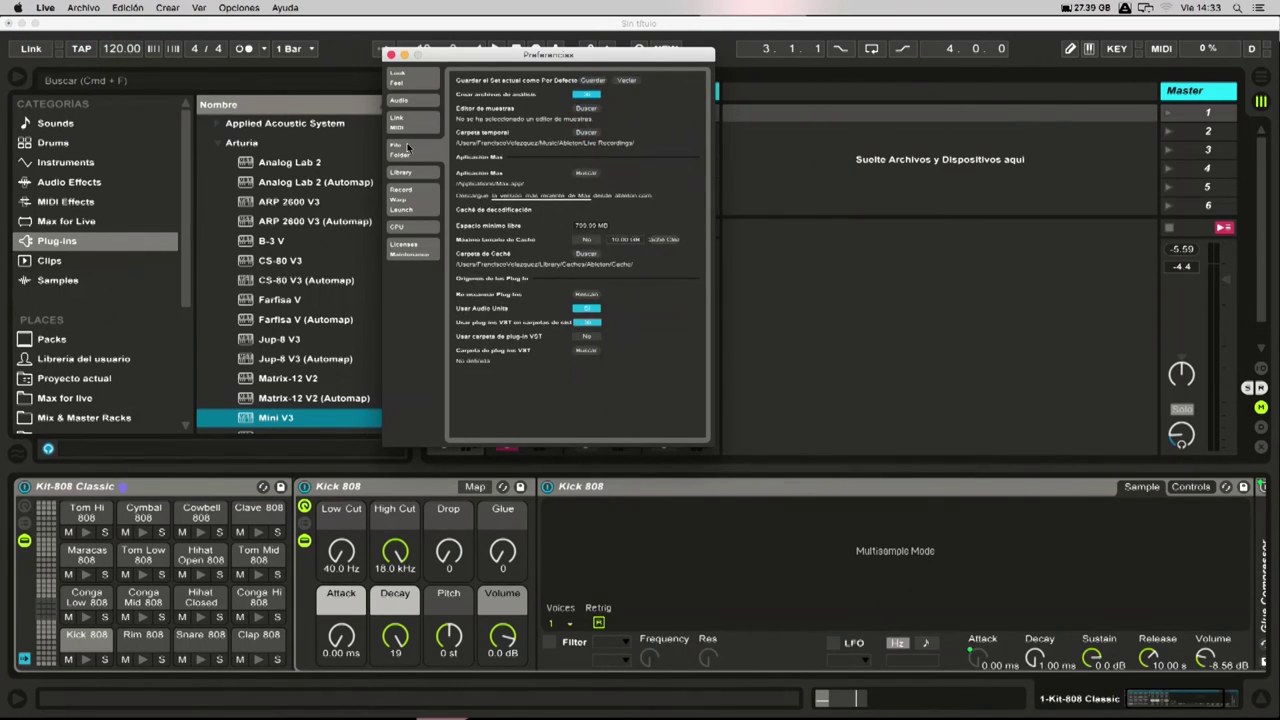
left_click(591, 84)
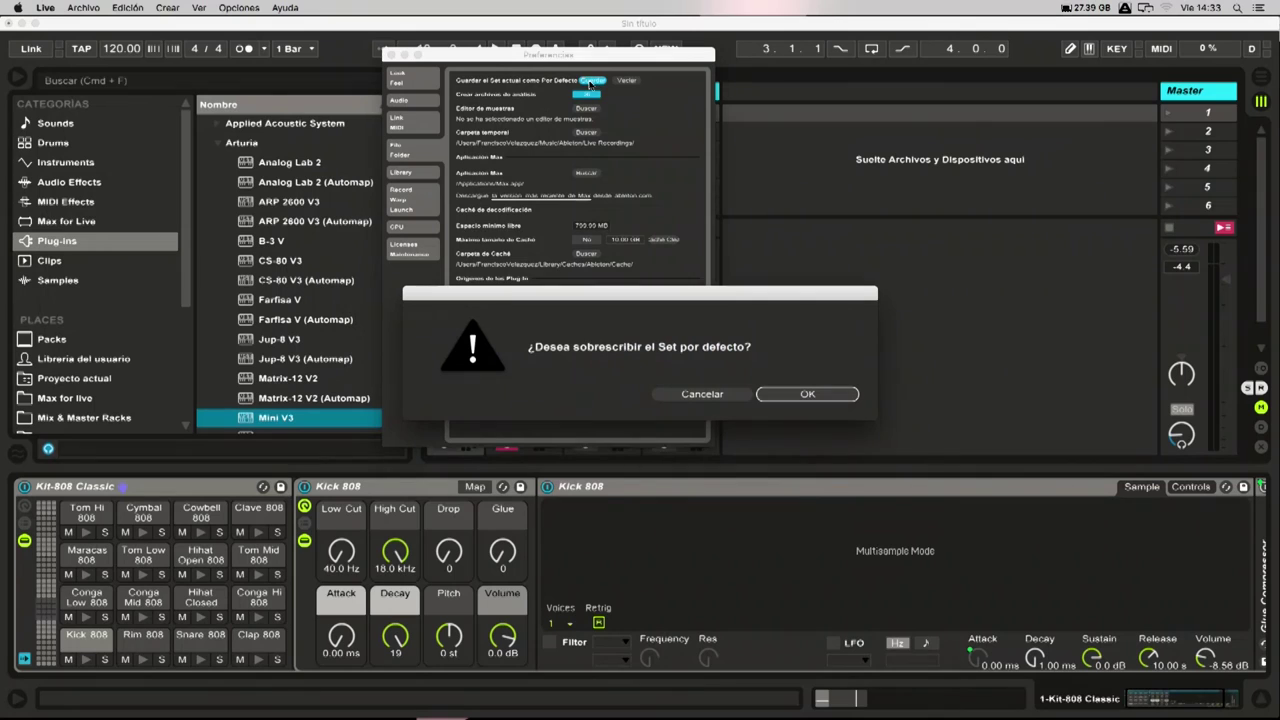
left_click(795, 396)
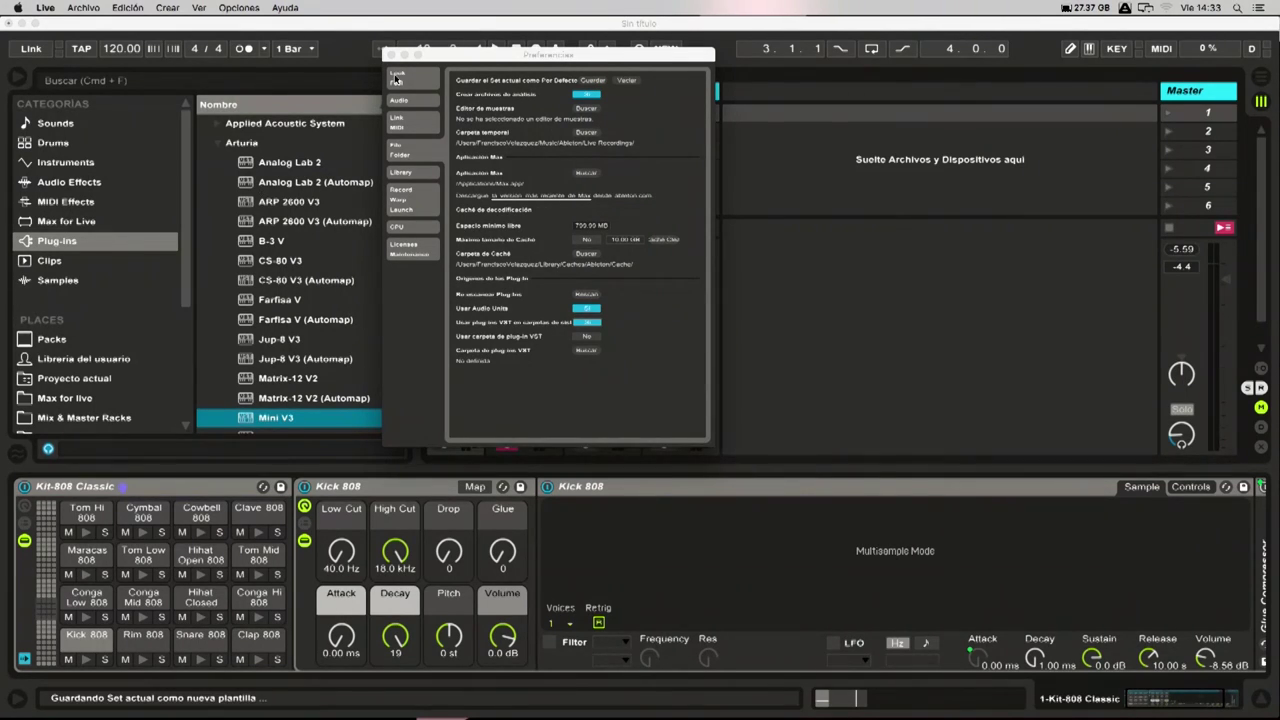
left_click_drag(450, 58, 411, 45)
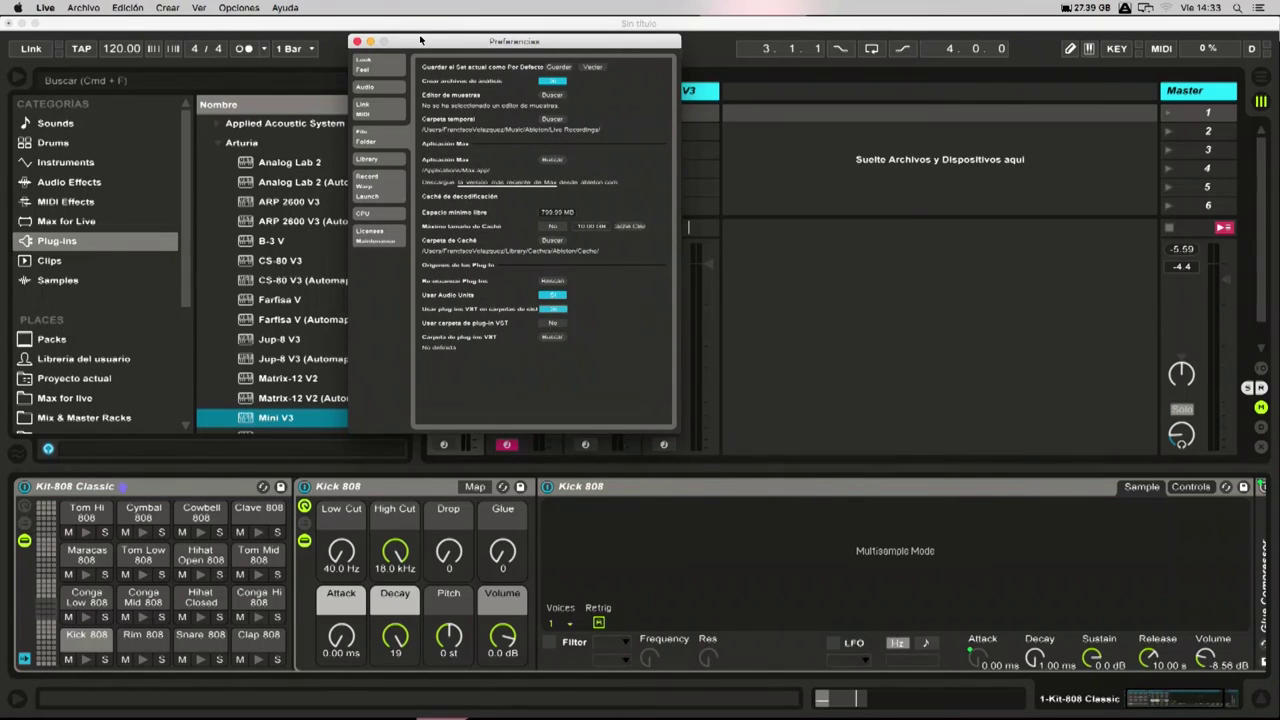
left_click_drag(581, 47, 584, 26)
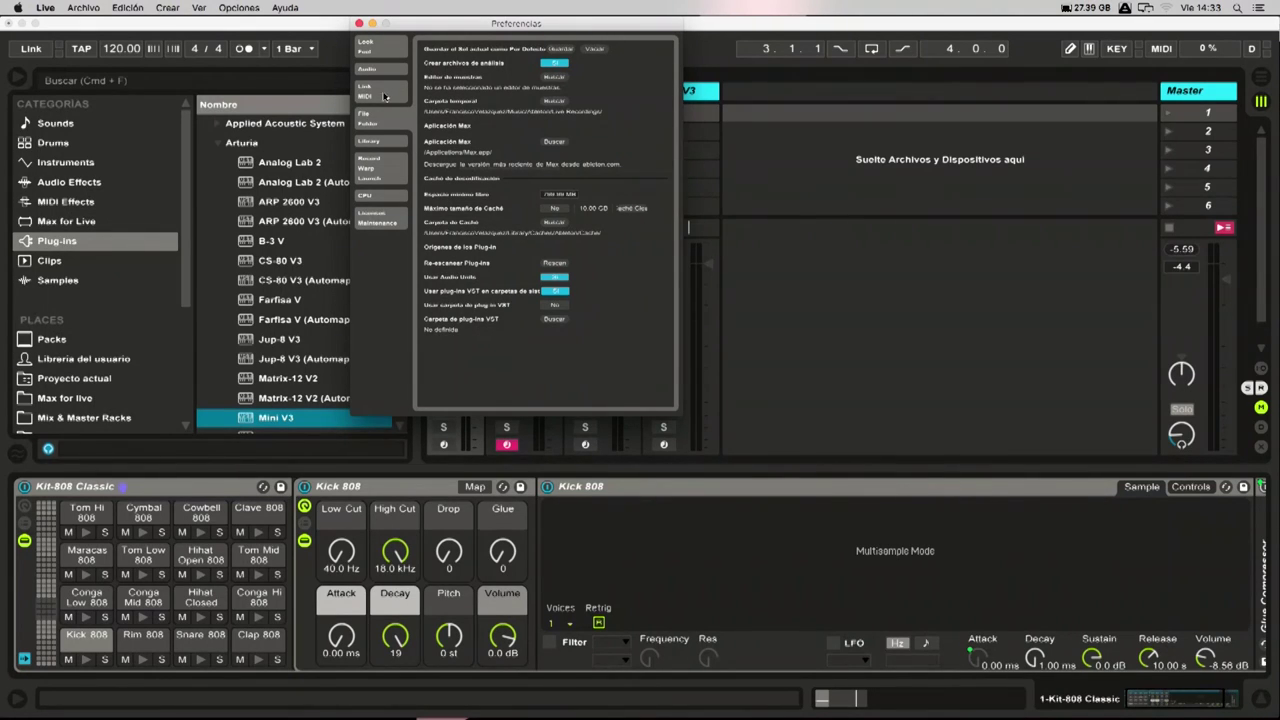
left_click(359, 23)
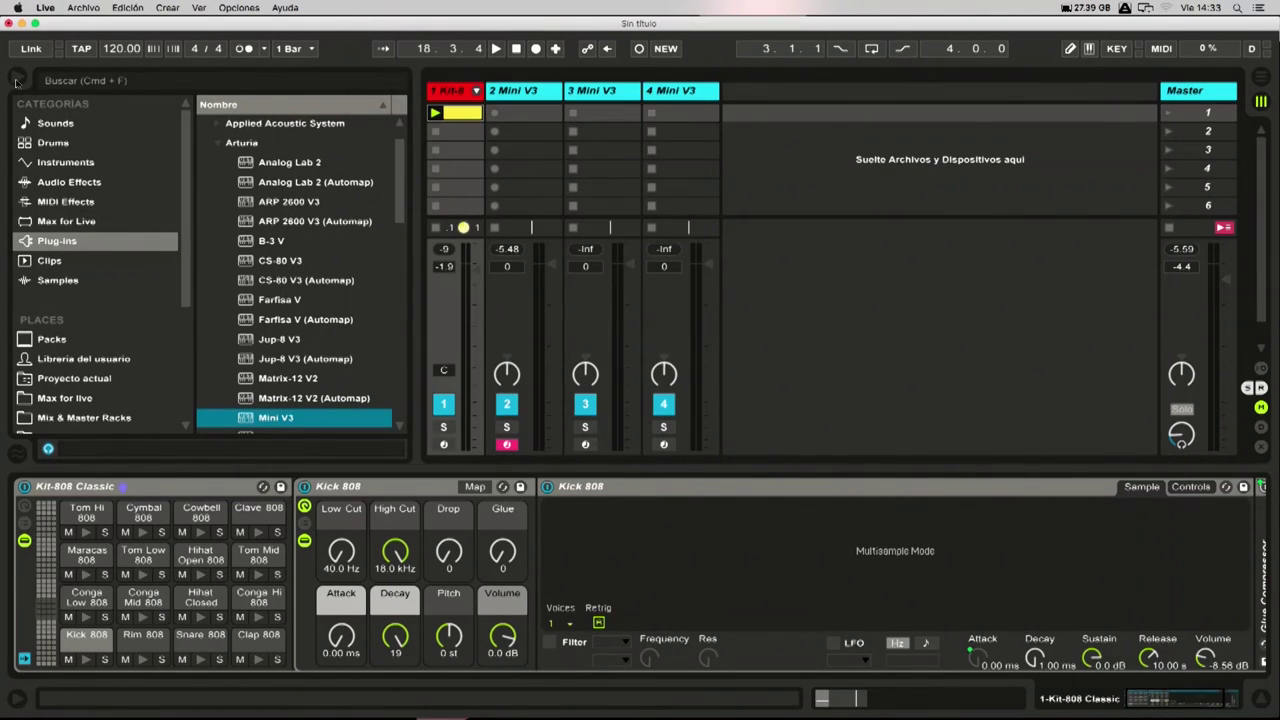
- Hide the browser and review the list of MIDI mappings for the four tracks and the transport
left_click(16, 80)
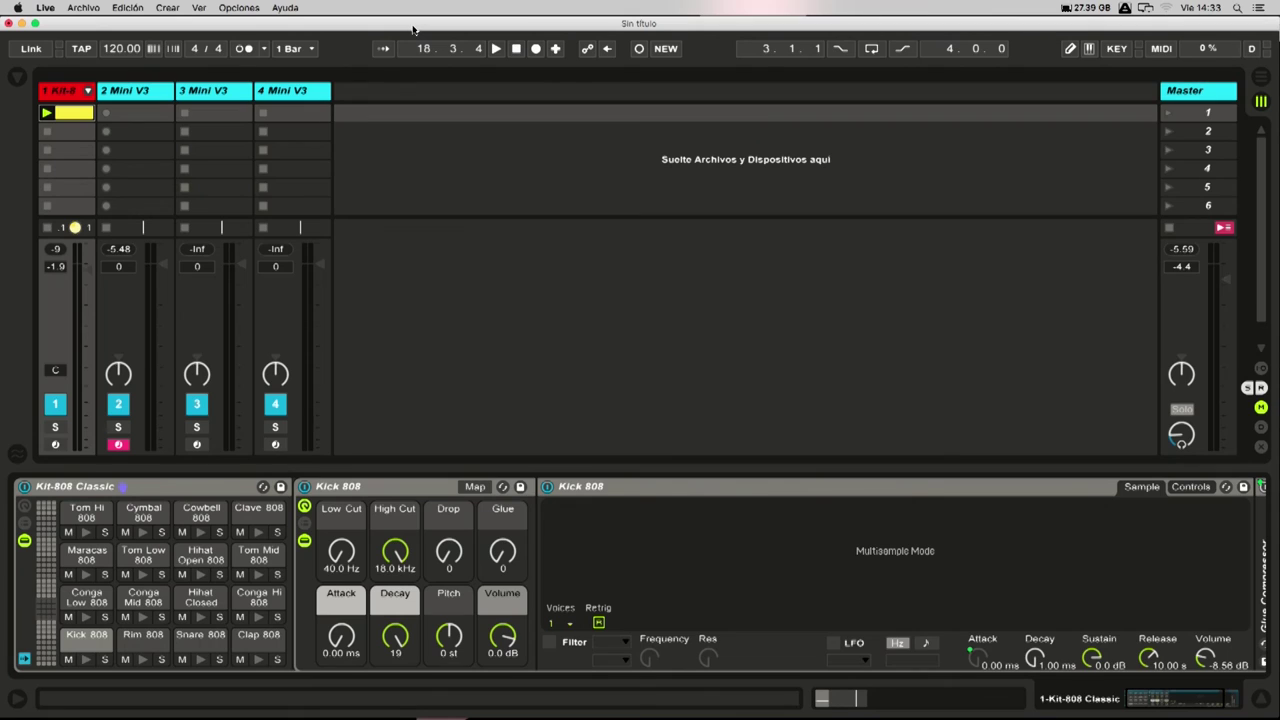
key("super+m")
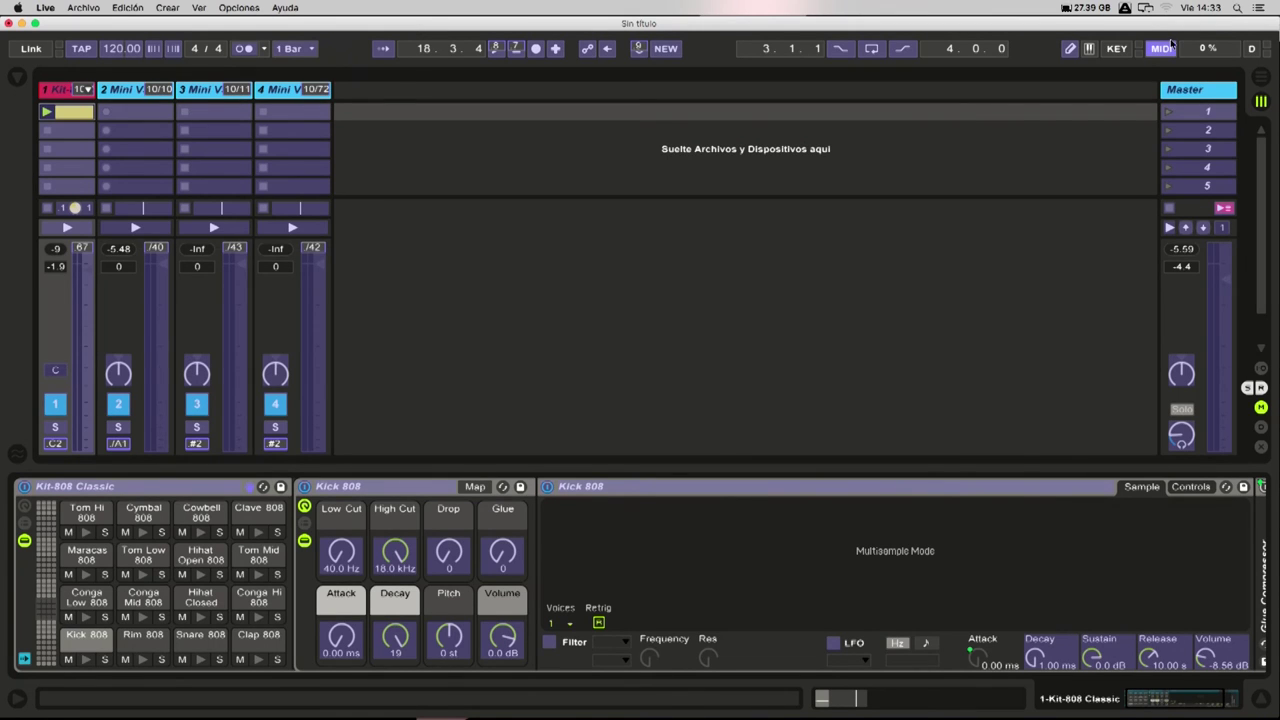
left_click(22, 77)
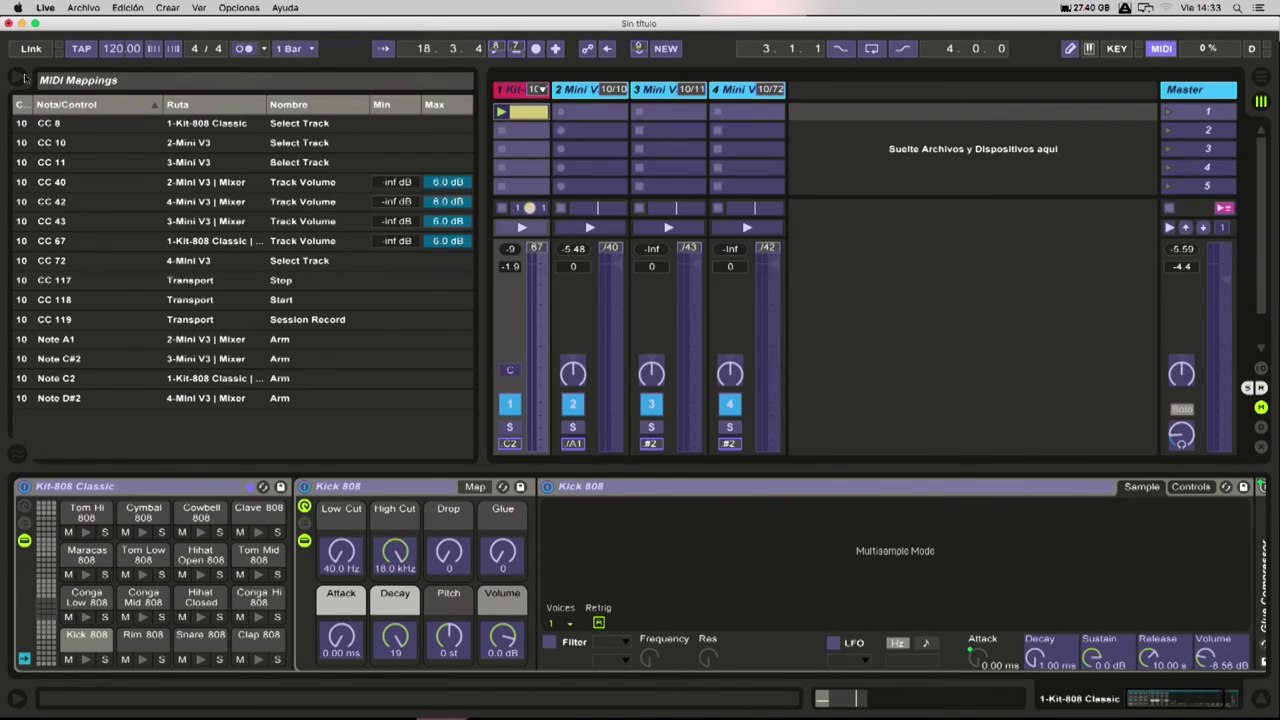
left_click(22, 77)
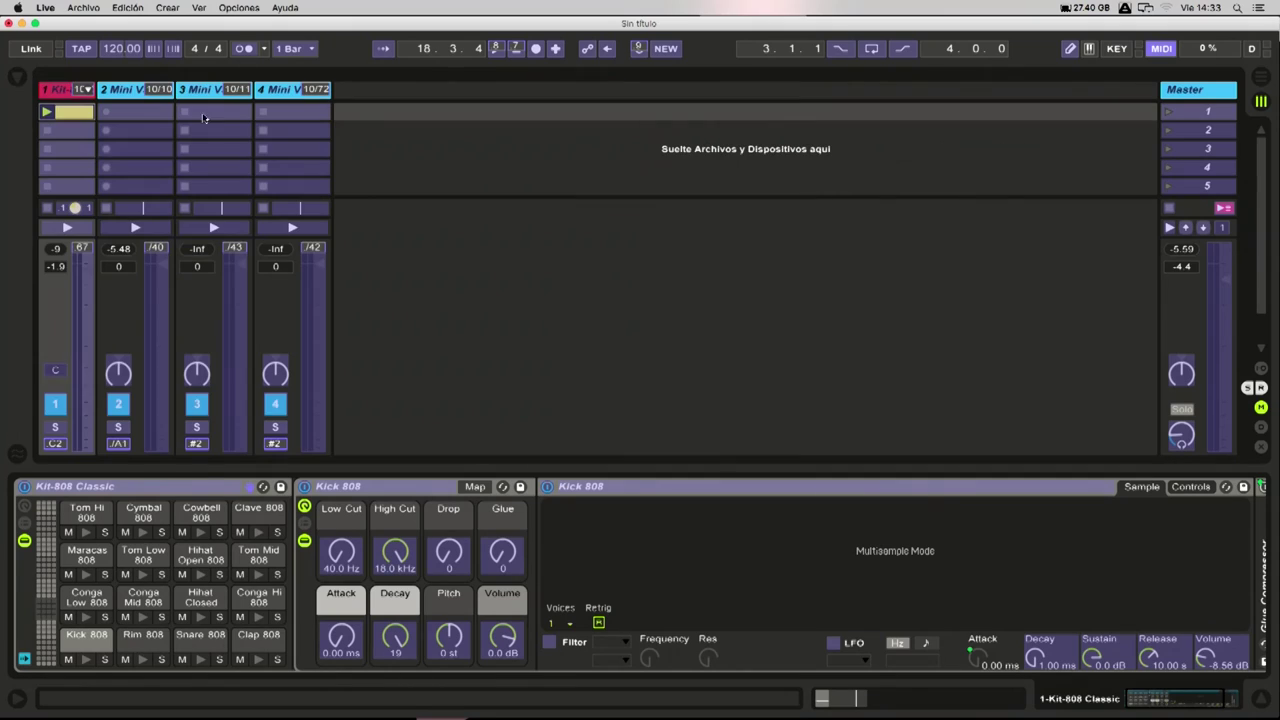
left_click(1160, 48)
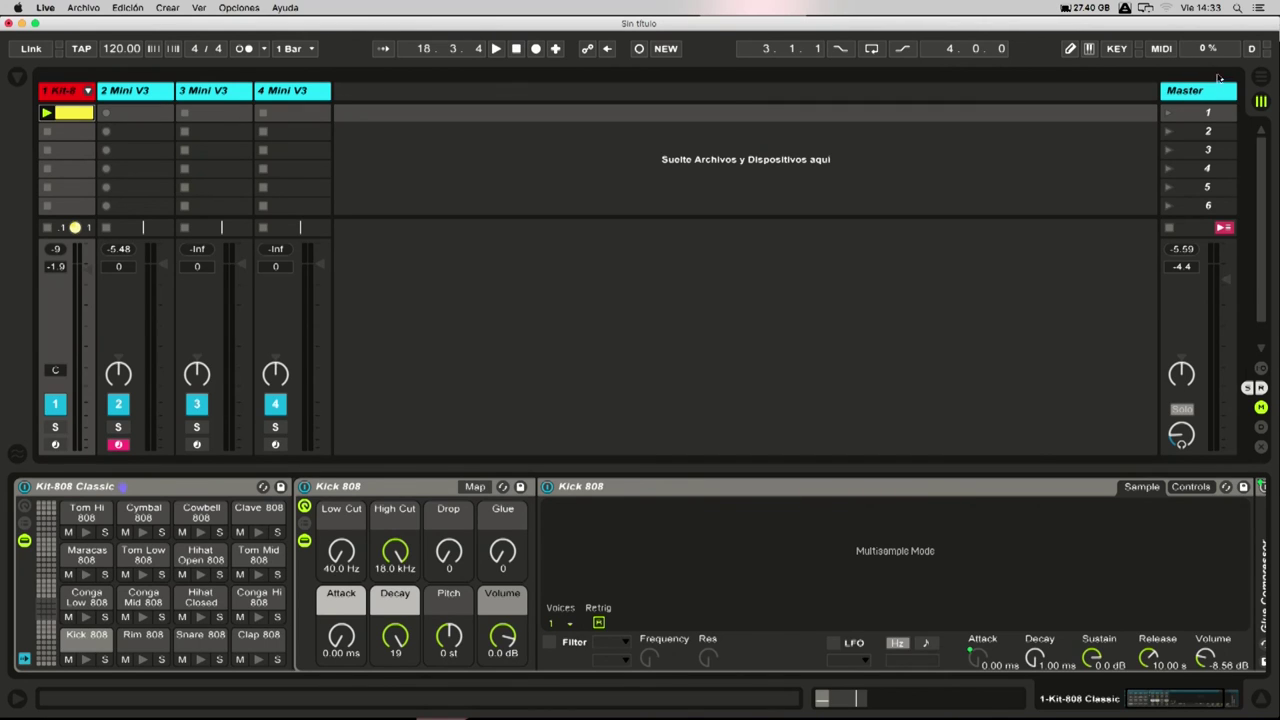
- MIDI-map the master track's selection, its volume on channel 10, CC 95, and the preview volume knob to the controller
left_click(1216, 88)
key("super+m")
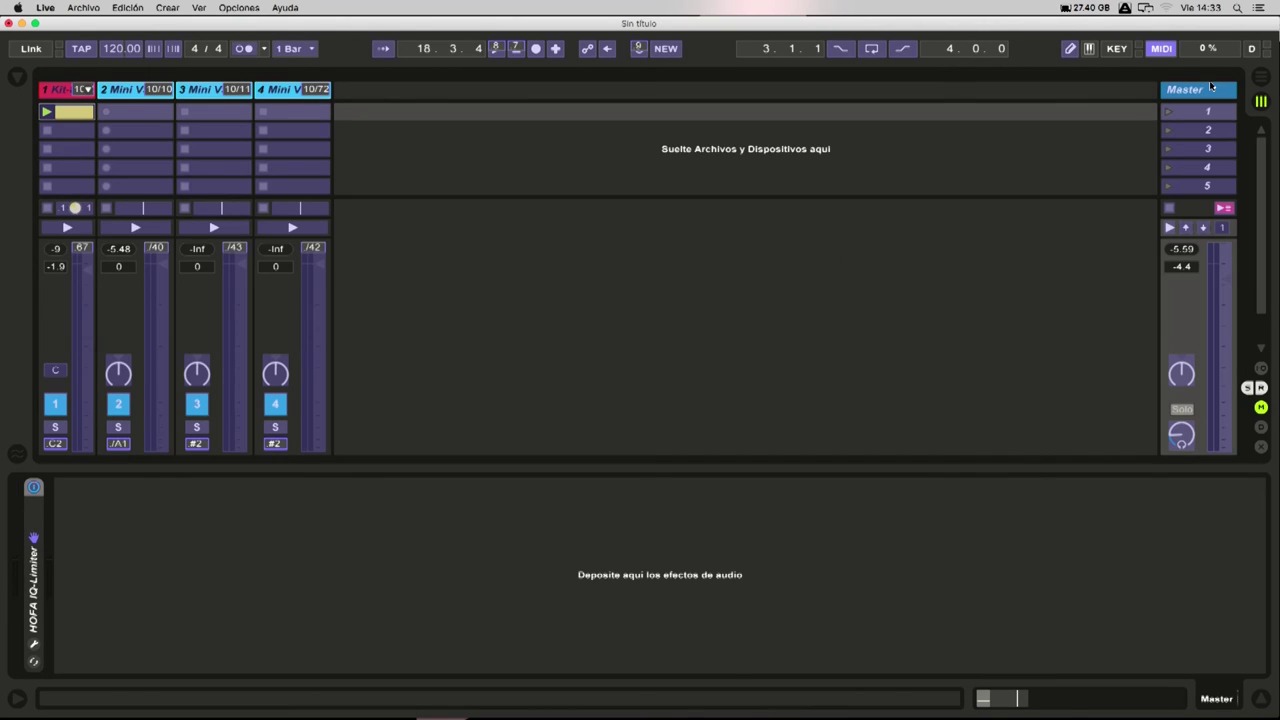
left_click(1227, 280)
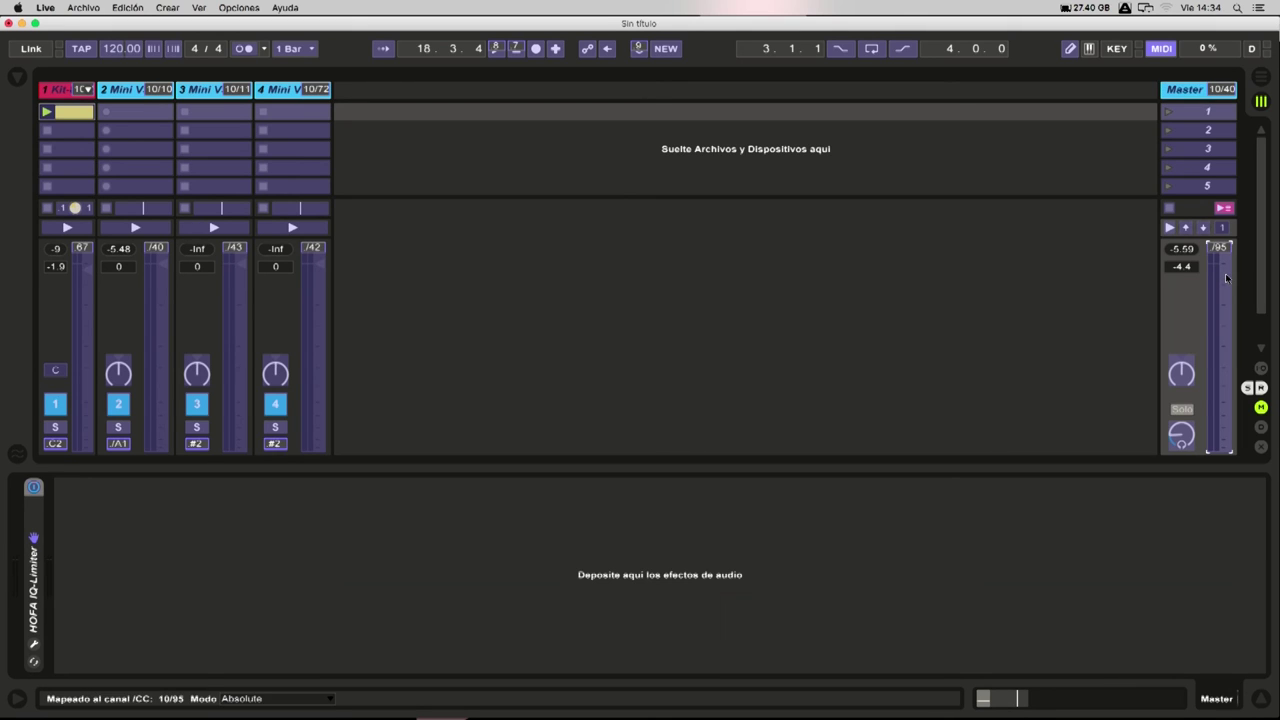
left_click(1181, 430)
key("super+m")
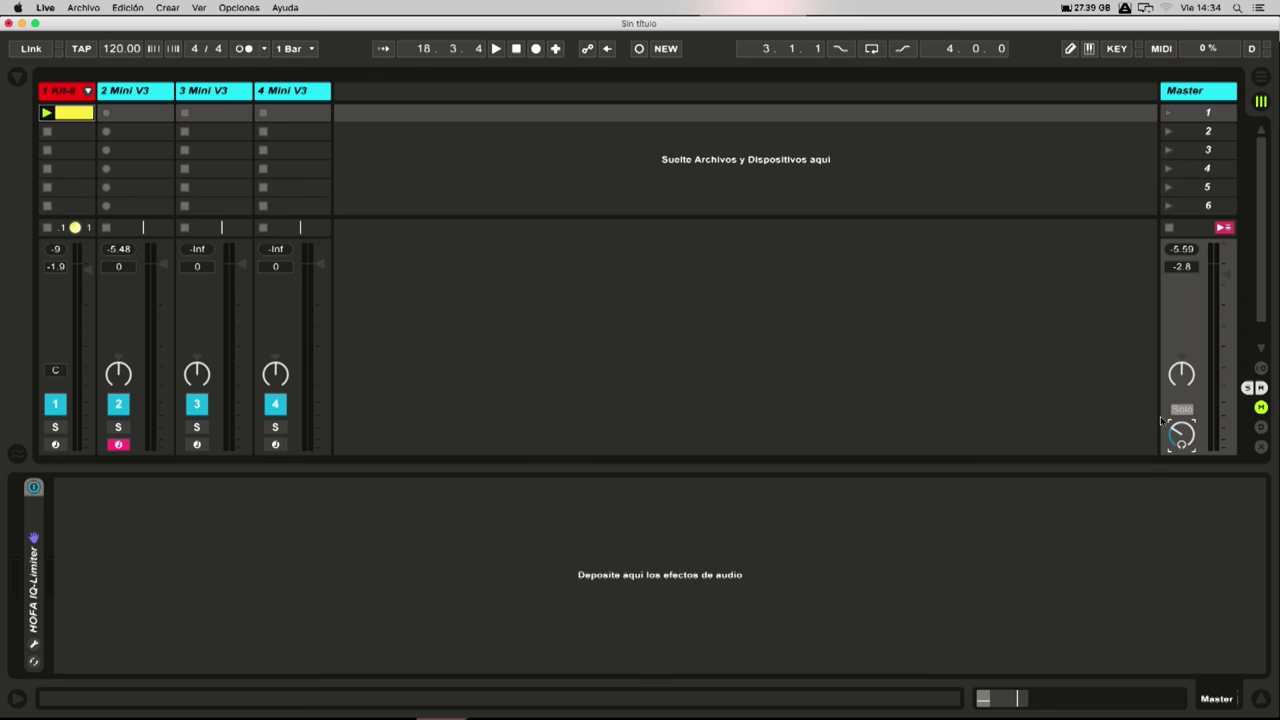
- Show the browser at a larger size and expand Samples HD, 4. Deep House and Loops & MIDI Underground
left_click(15, 78)
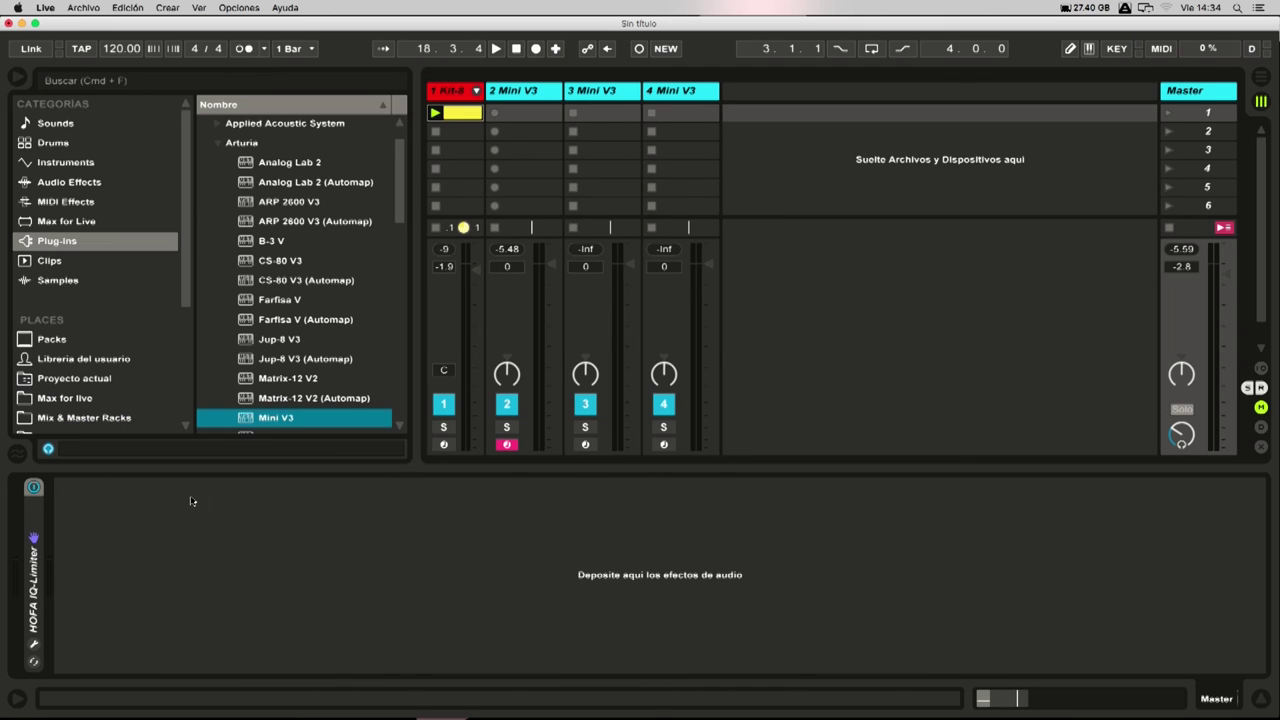
key("super+alt+l")
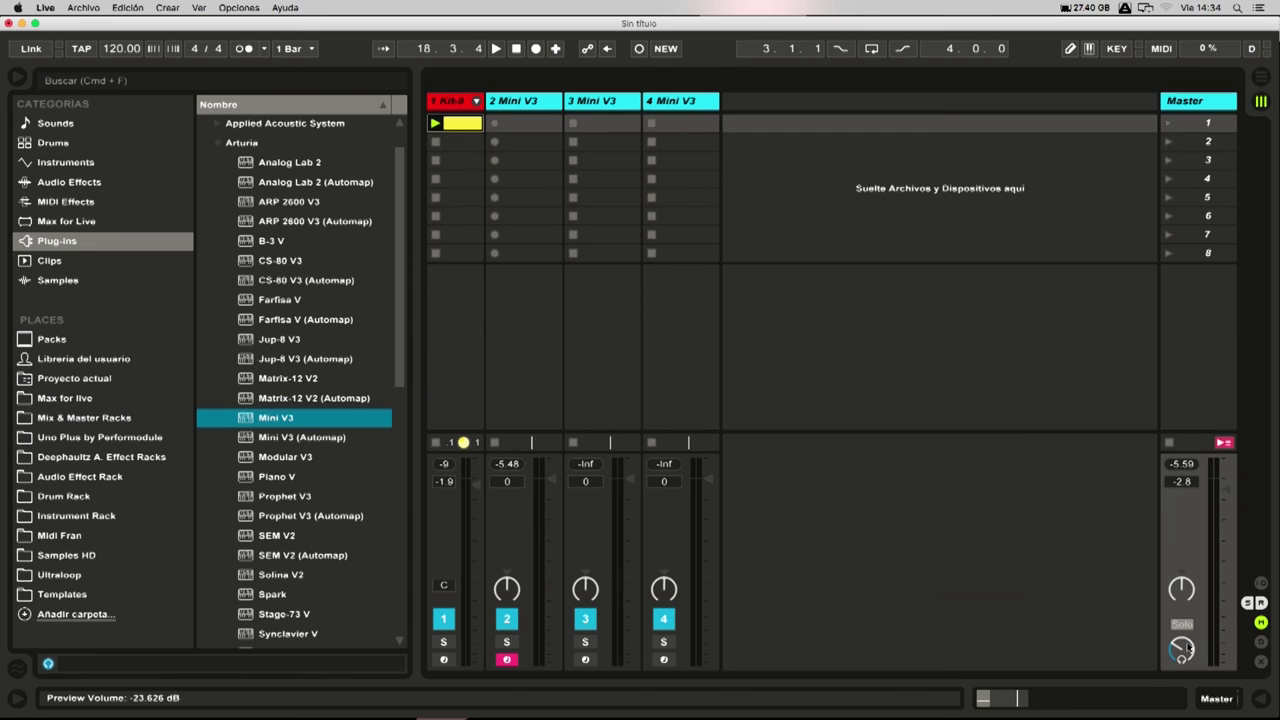
left_click(104, 559)
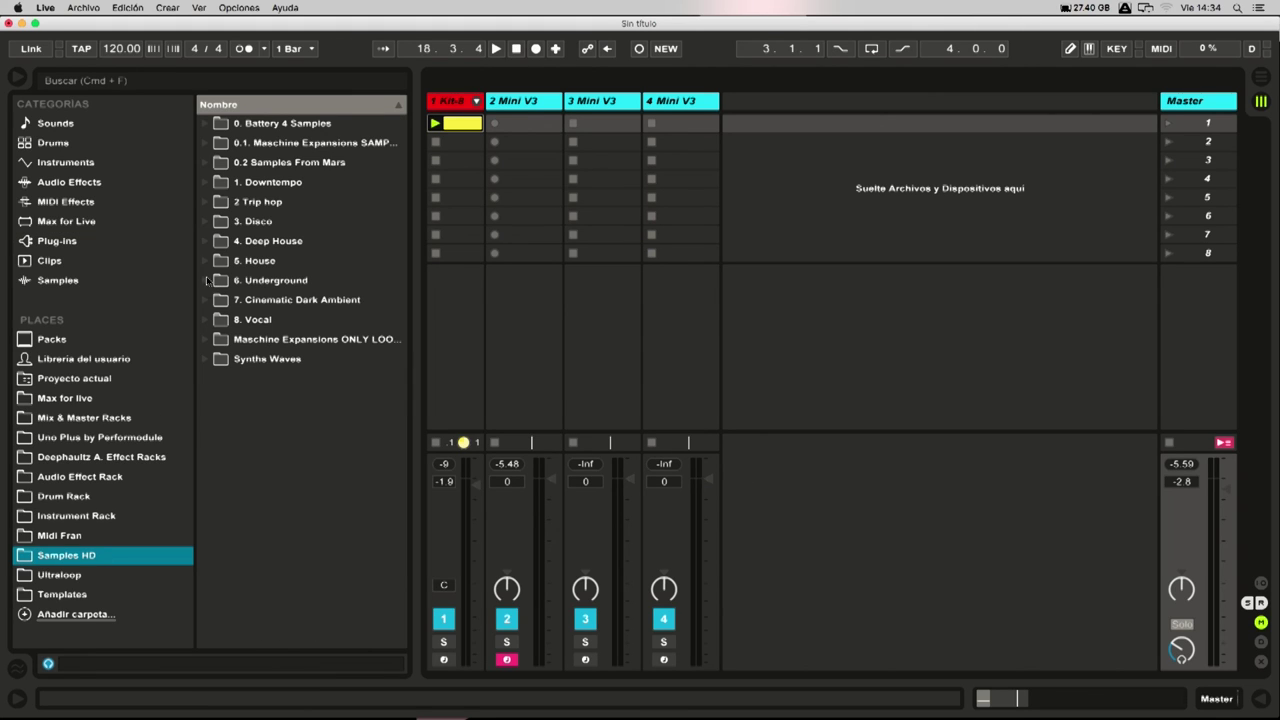
left_click(208, 243)
left_click(222, 301)
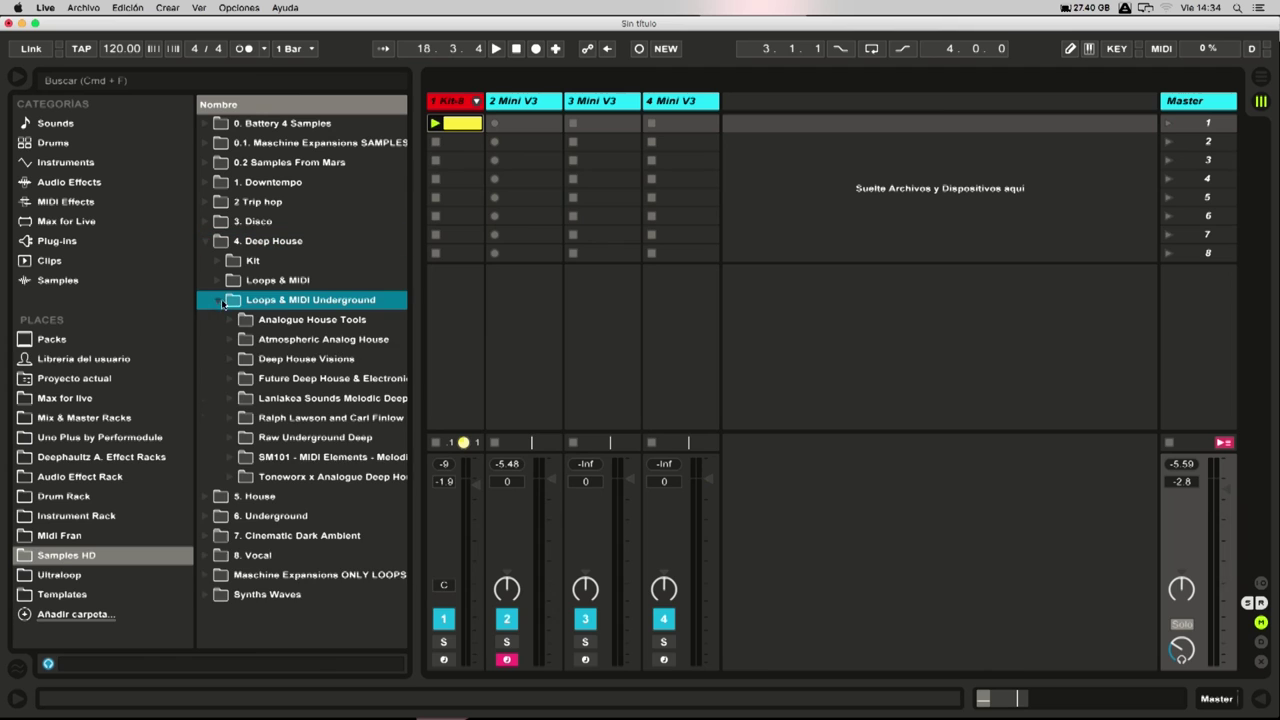
left_click_drag(419, 330, 454, 300)
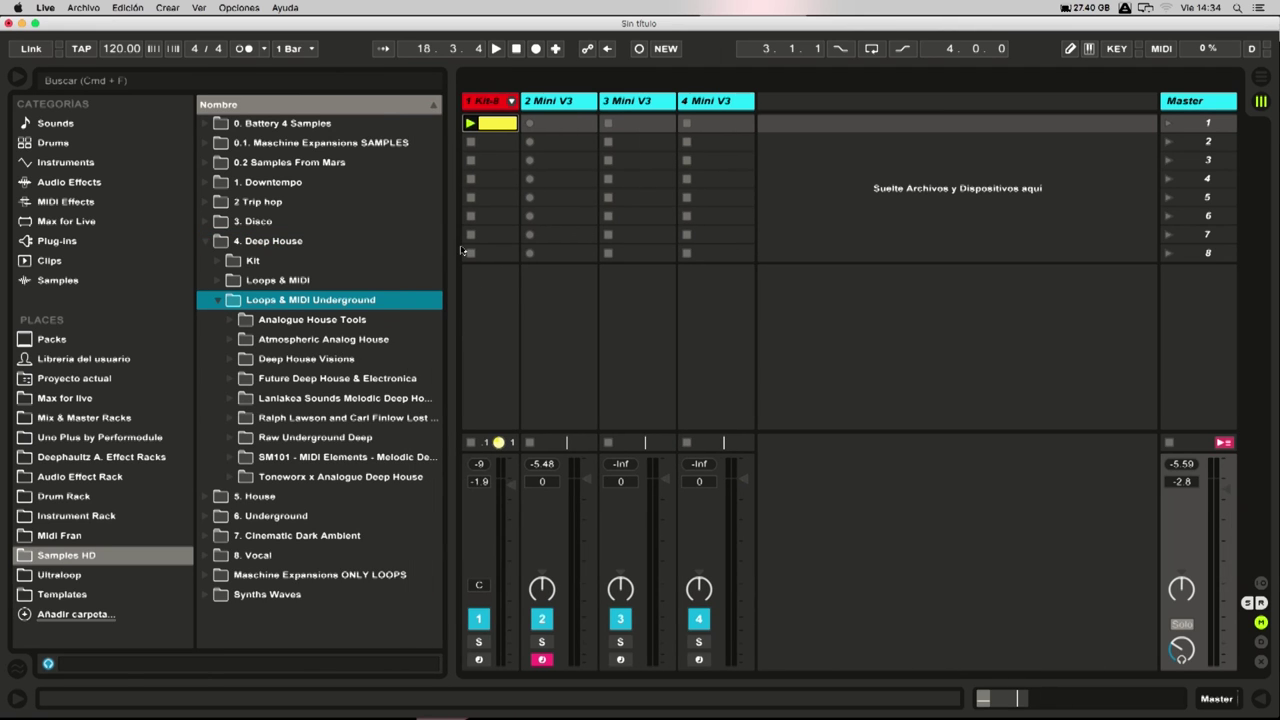
- Launch the drum clip in track 1 and look at its notes
left_click(470, 123)
double_click(495, 123)
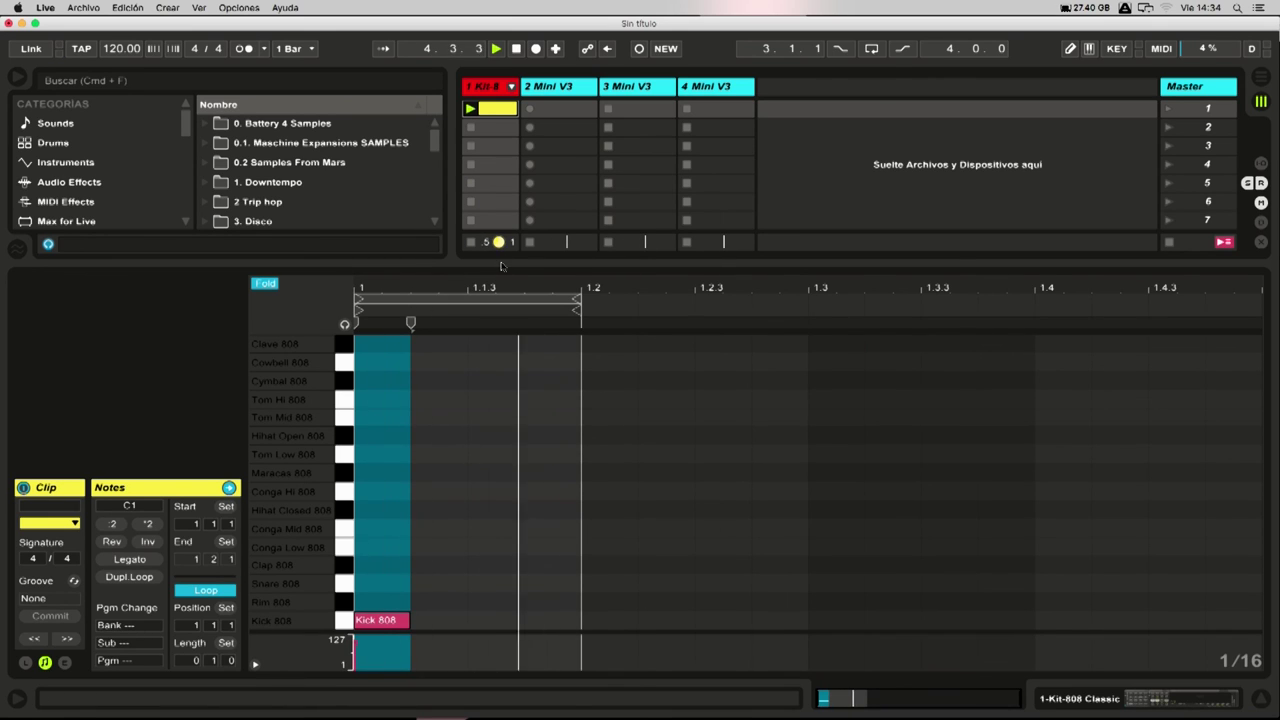
key("super+alt+l")
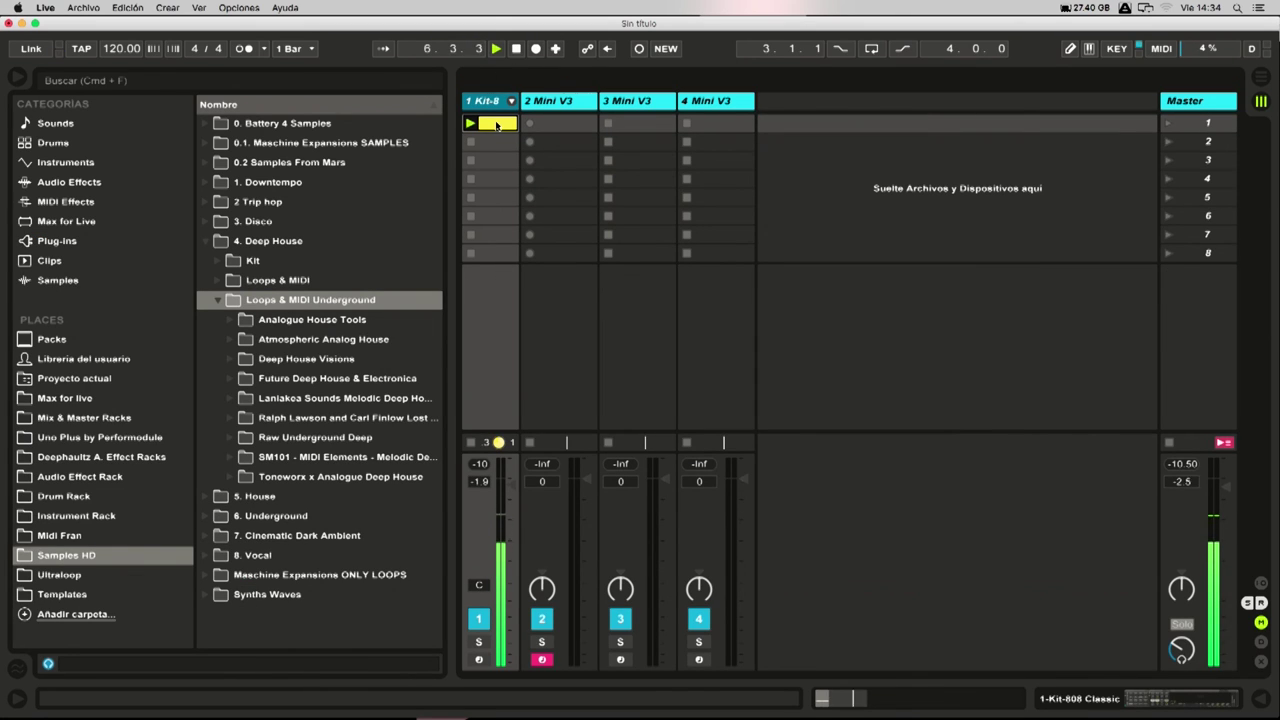
- Preview DH_Music_118_01_F#m.wav and DH_Music_118_02_F#m.wav from Deep House Visions, Melodic Loops, Music, Music 118 BPM
left_click(294, 362)
left_click(232, 359)
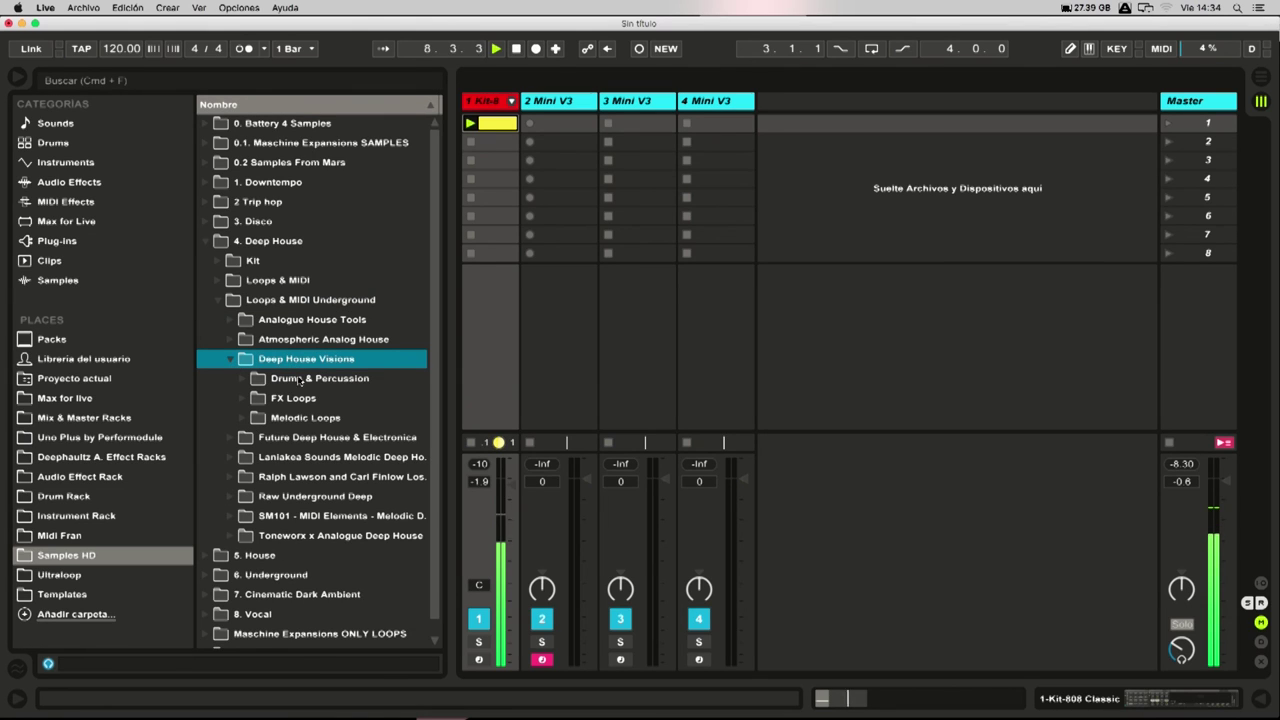
left_click(247, 418)
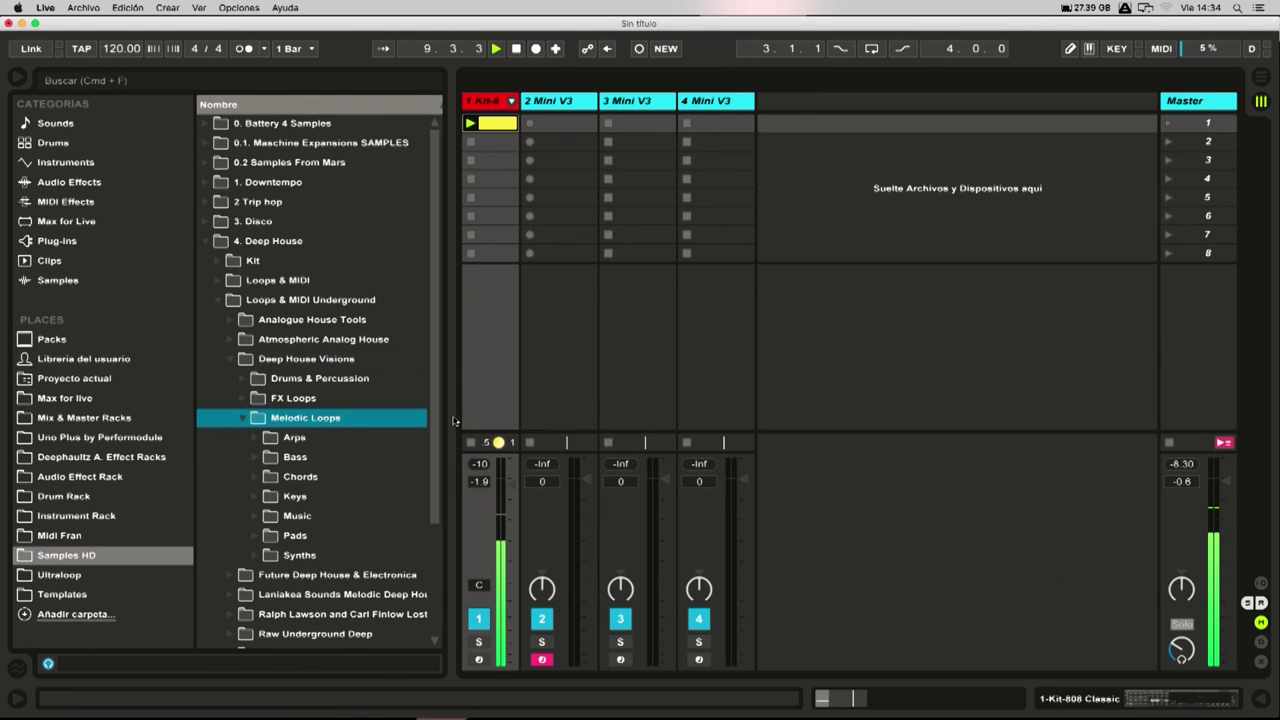
left_click_drag(452, 422, 494, 424)
left_click(256, 458)
left_click(256, 458)
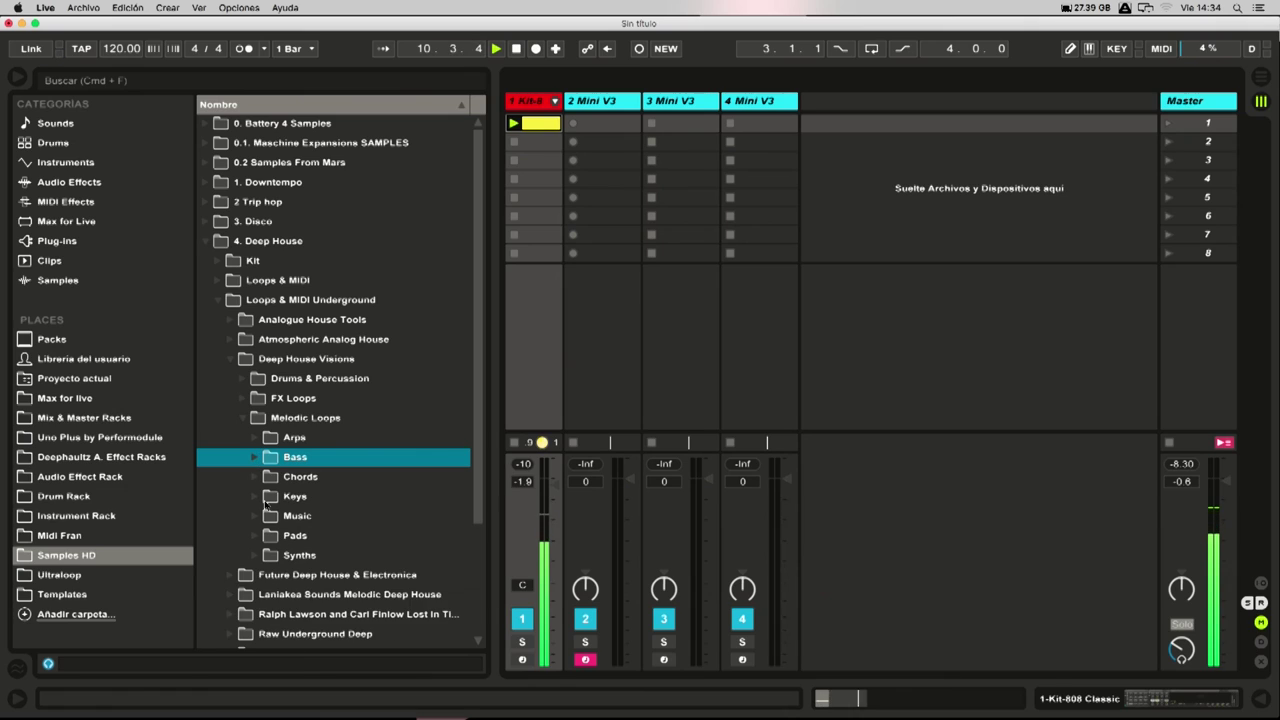
left_click(261, 517)
left_click(270, 537)
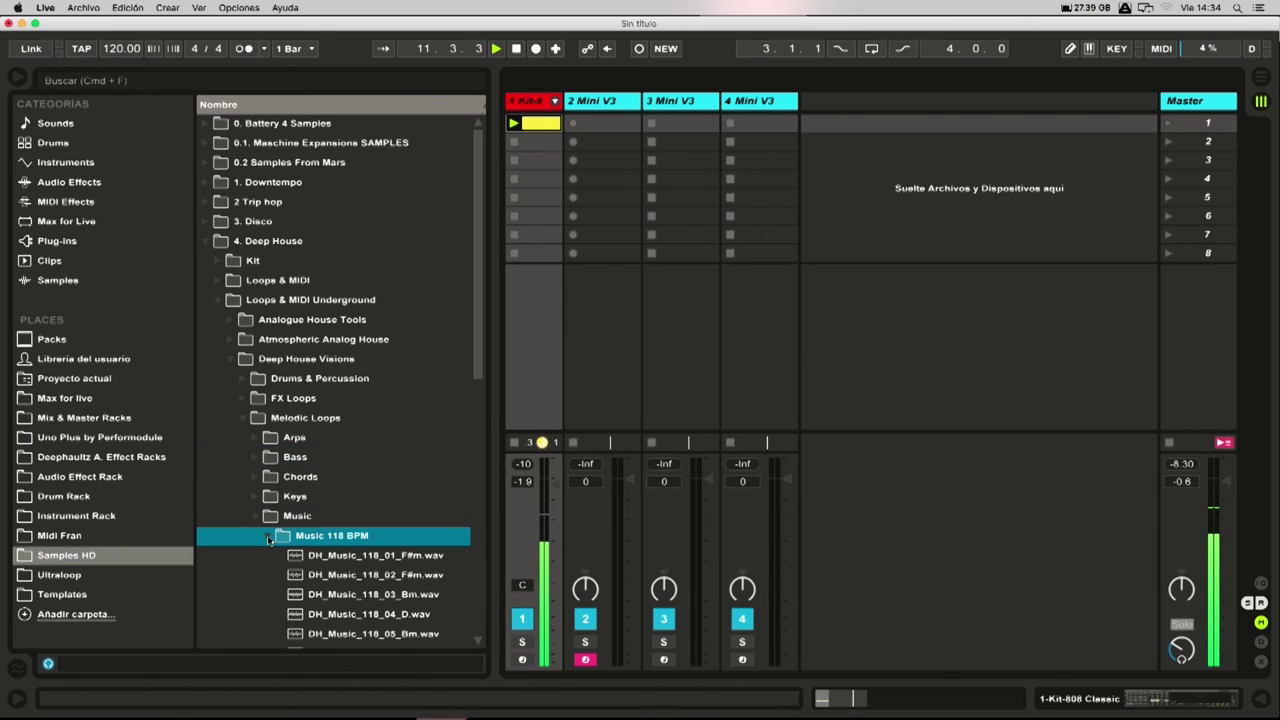
left_click(356, 555)
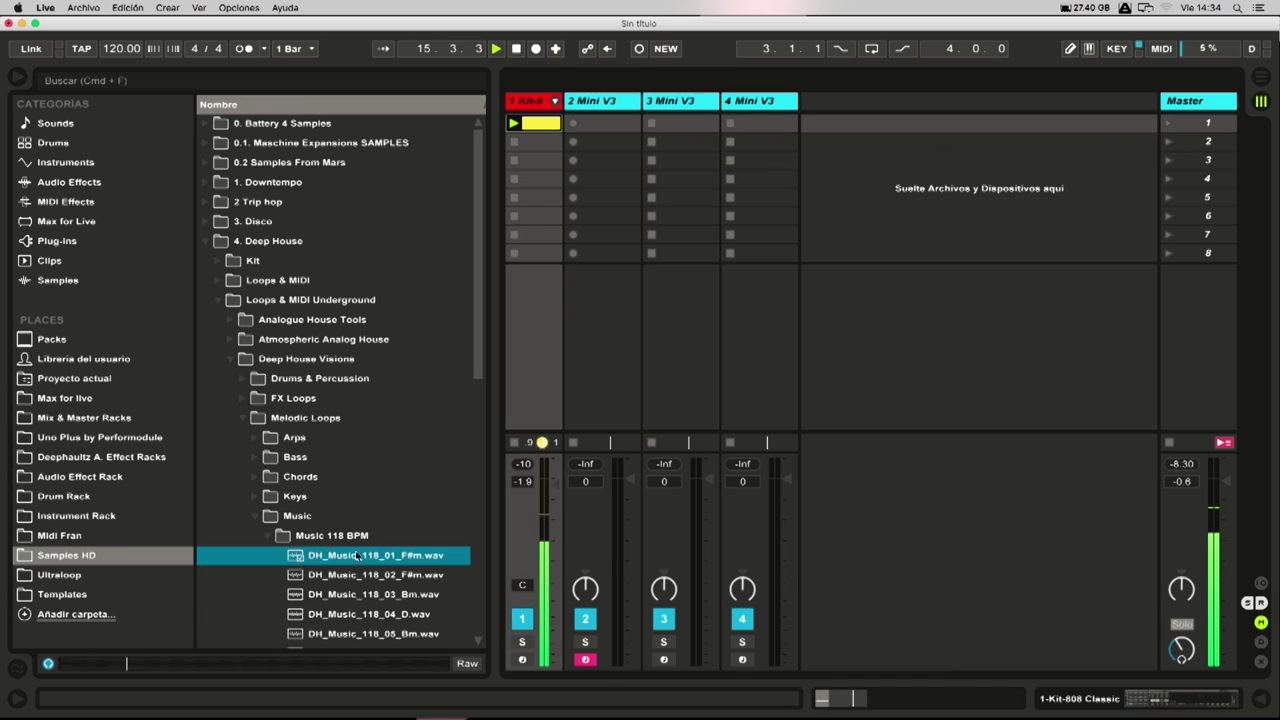
key("Down")
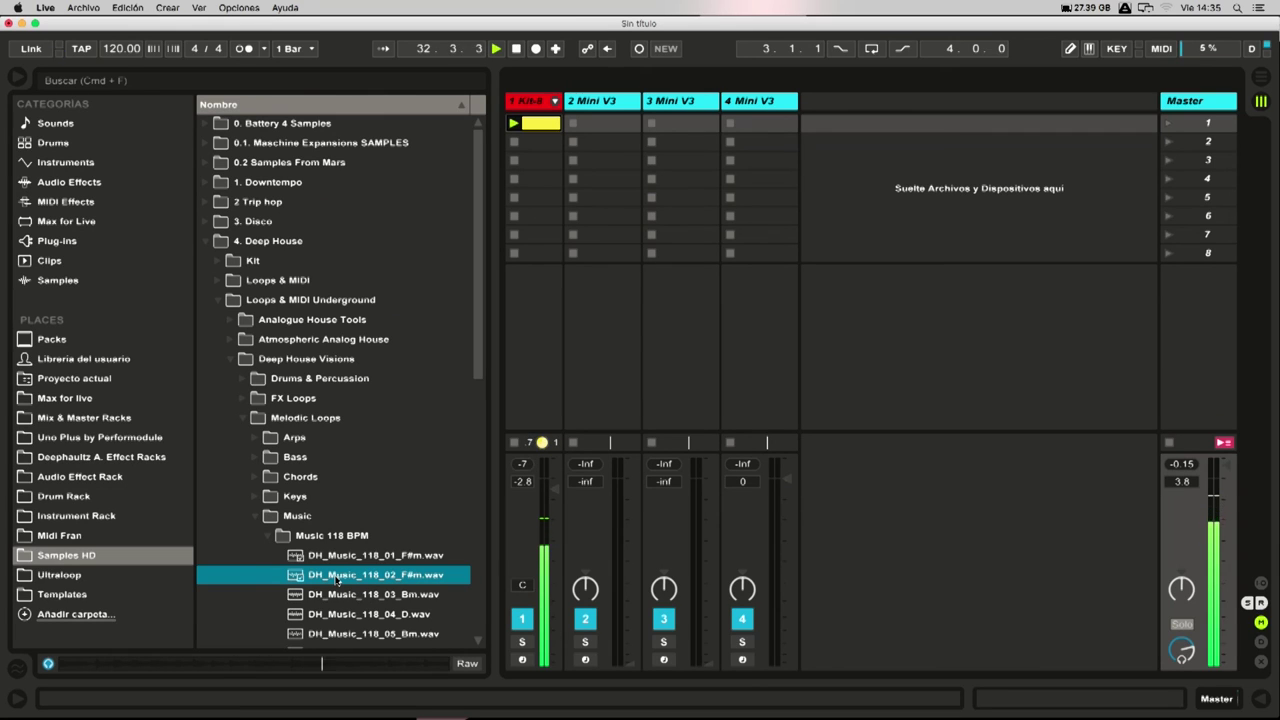
- Turn track 2's volume fully down, and set track 3's volume to -4.4 dB and arm it
key("super+alt+l")
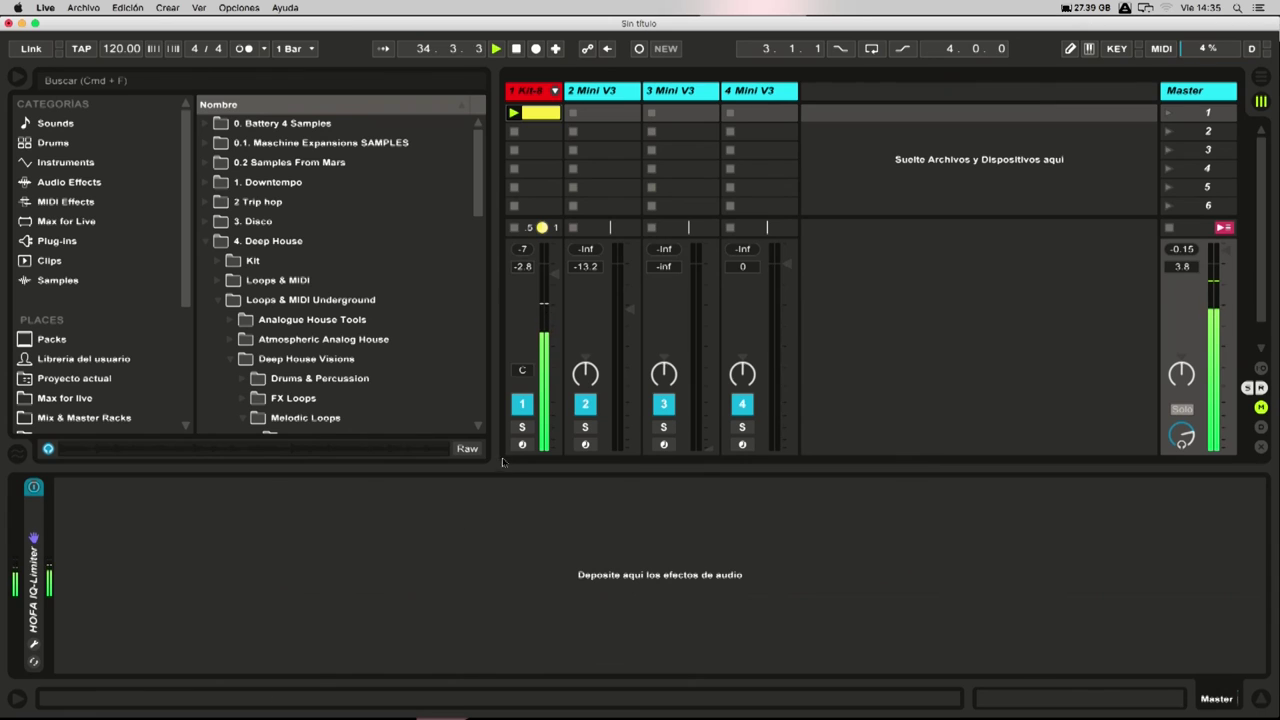
key("super+alt+l")
left_click(676, 101)
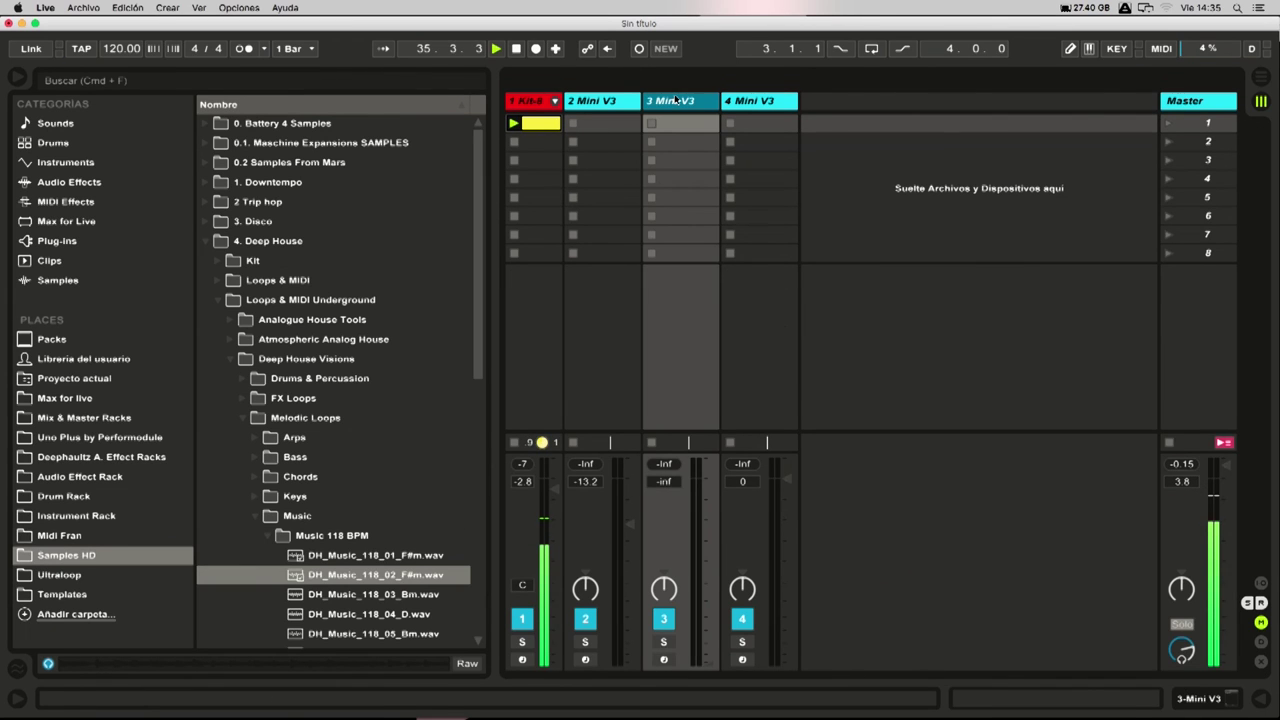
key("super+alt+l")
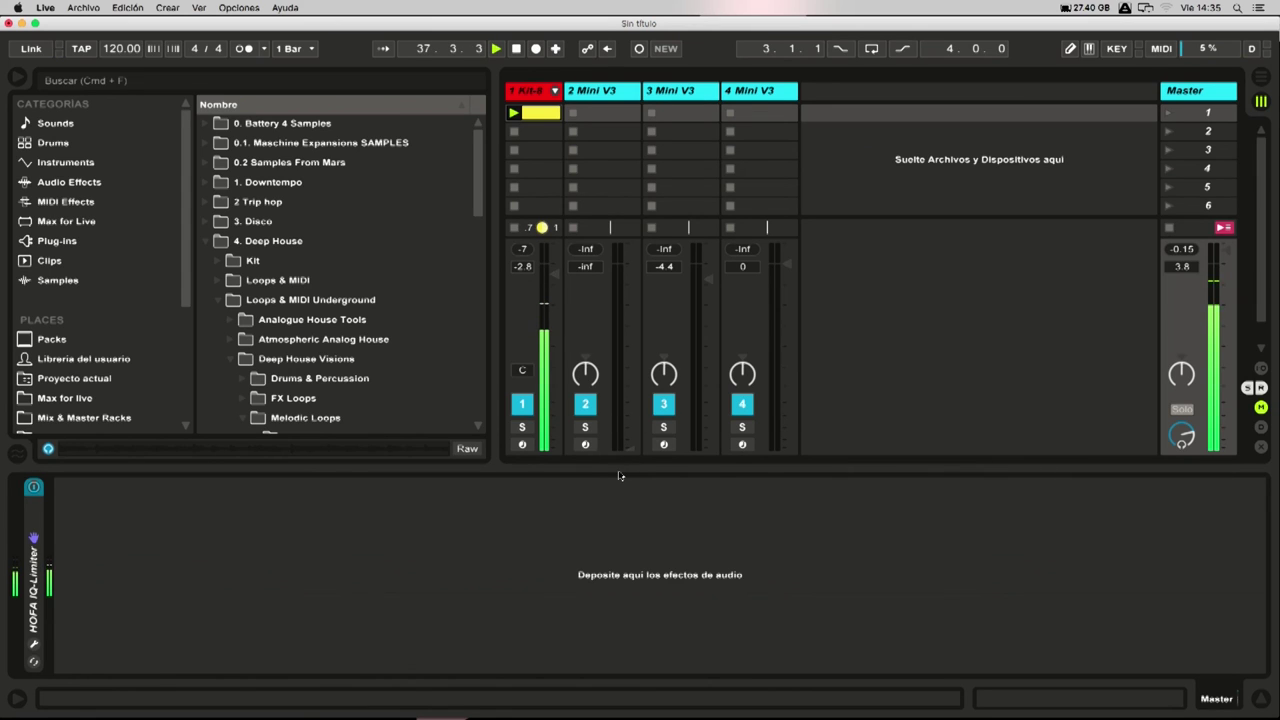
key("super+alt+l")
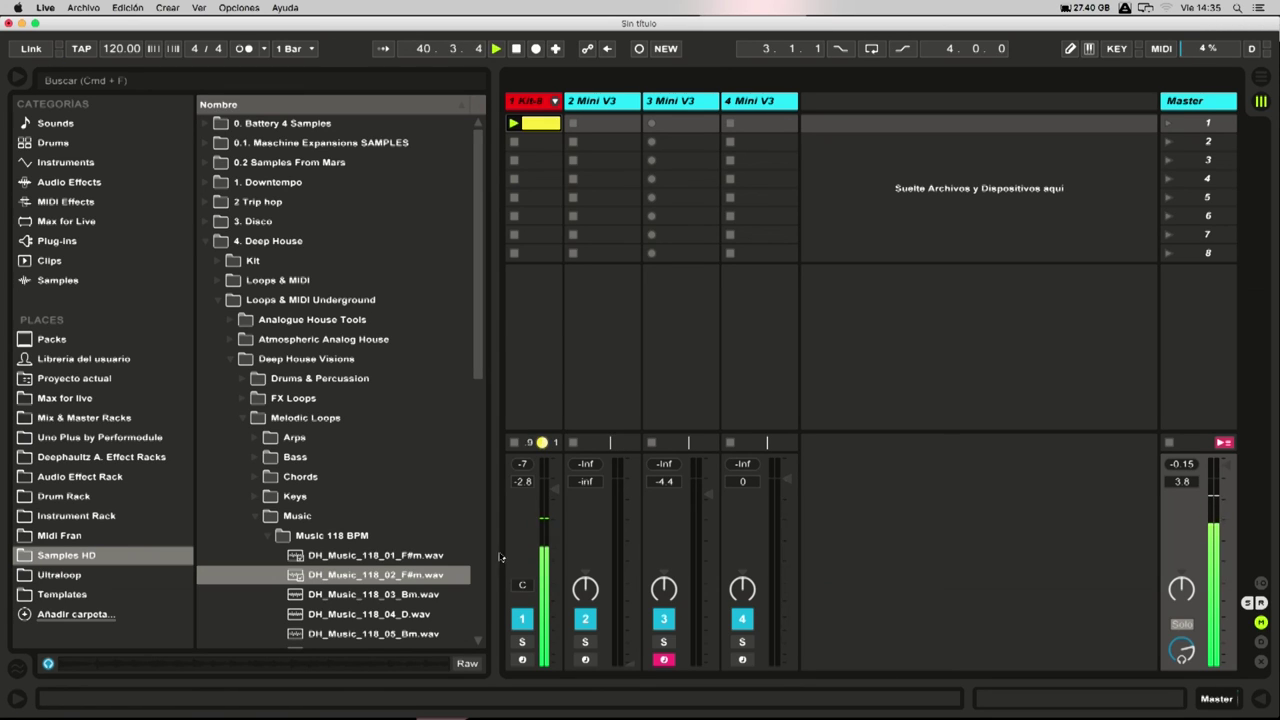
- Preview DH_Music_118_03_Bm.wav over the playing drum clip and stop playback
left_click(406, 594)
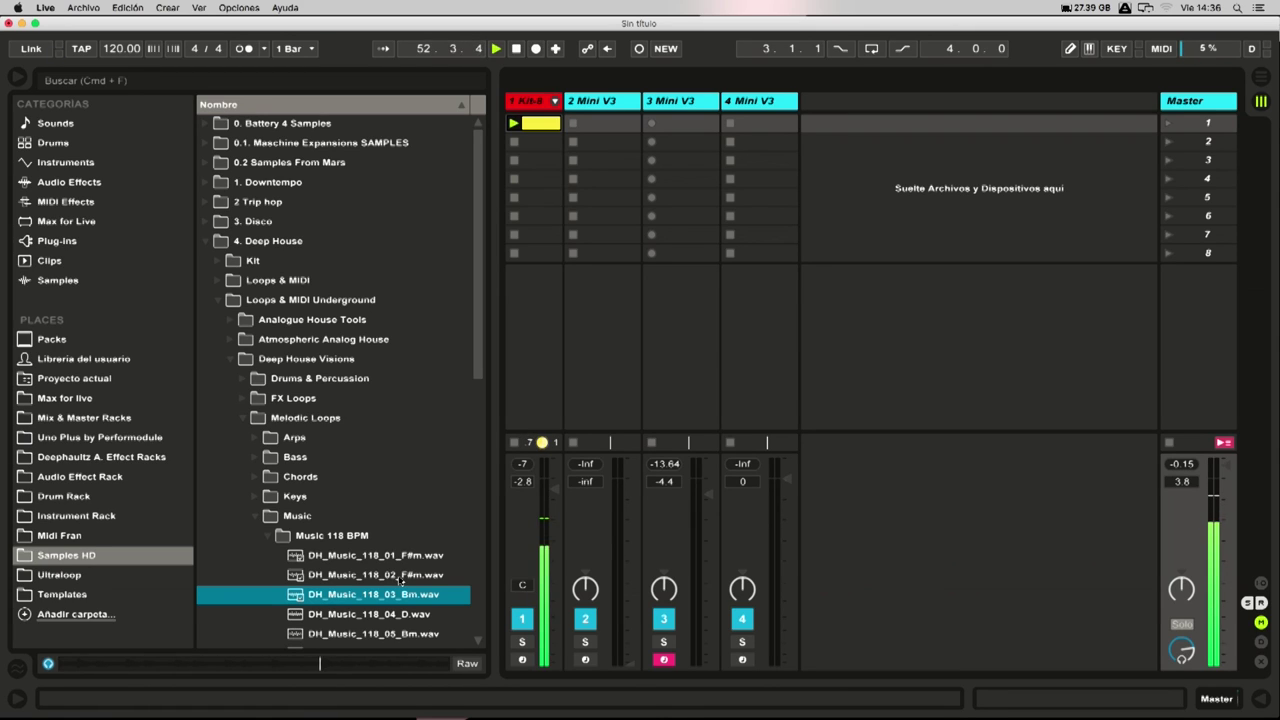
key("space")
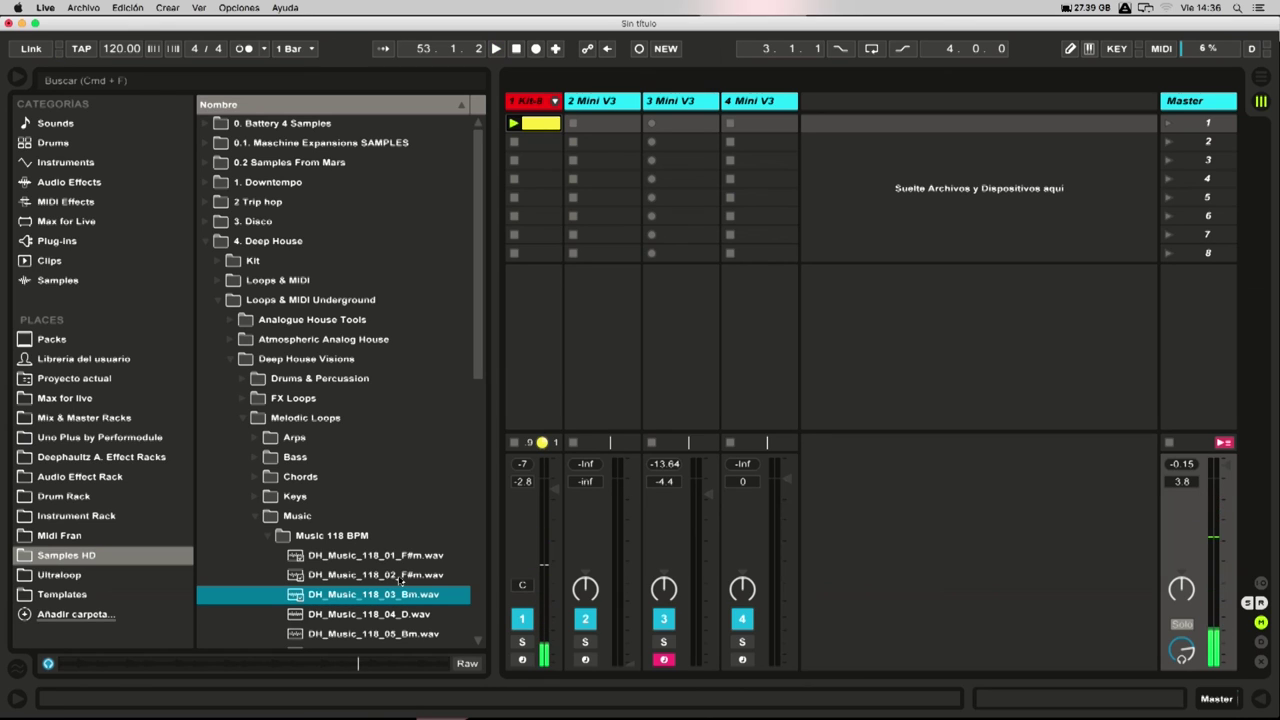